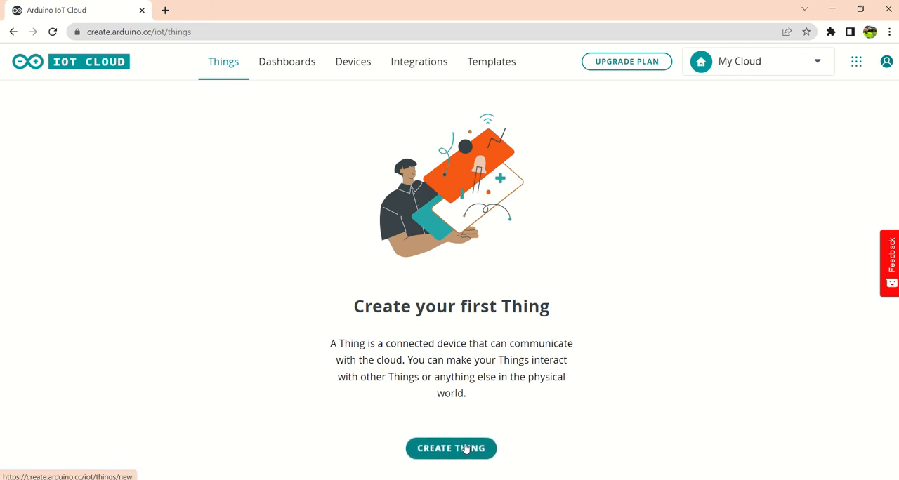
# Step: Create a new Thing and name it ESP32_IoT
pyautogui.click(459, 450)
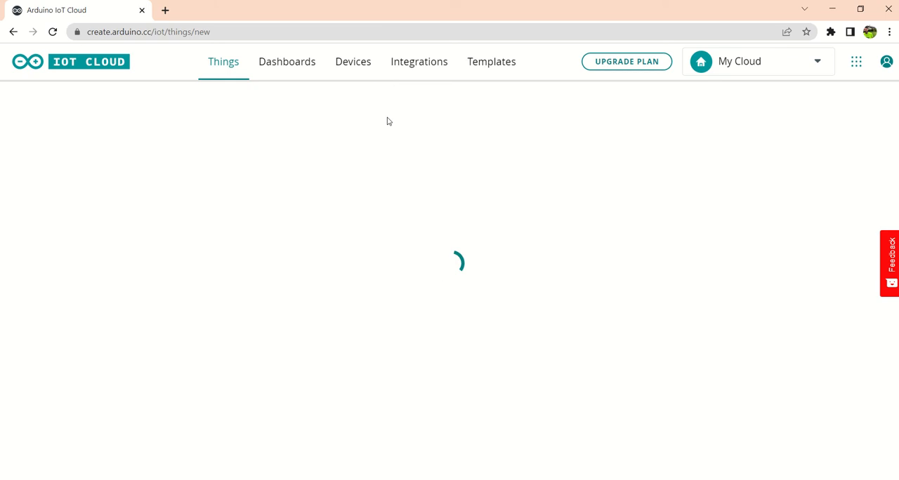
pyautogui.moveTo(392, 1)
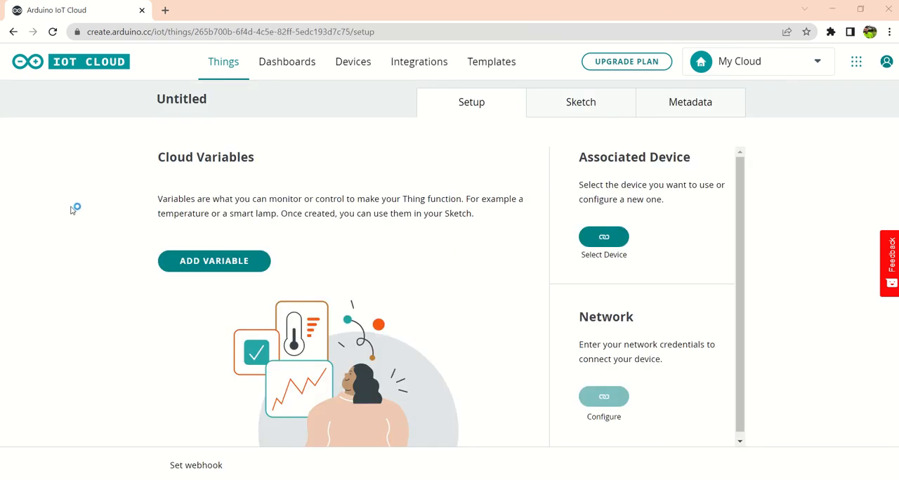
pyautogui.click(206, 99)
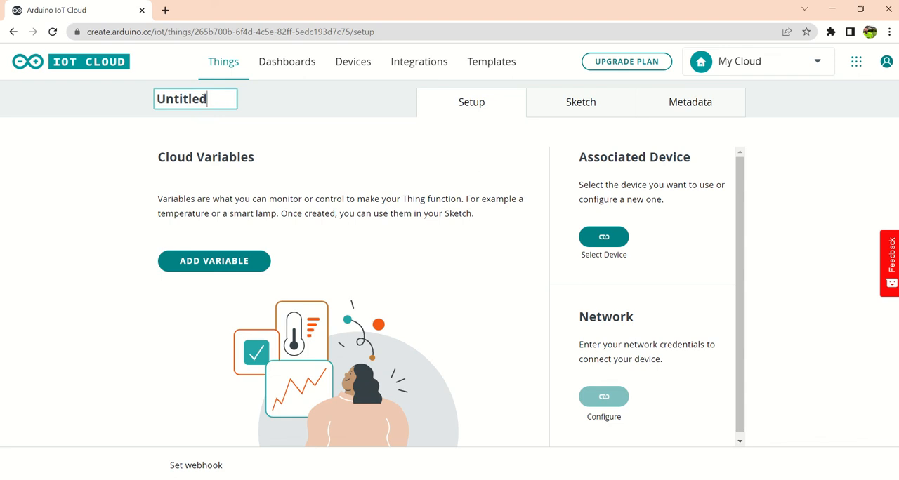
pyautogui.moveTo(207, 99); pyautogui.dragTo(149, 104)
pyautogui.write('E')
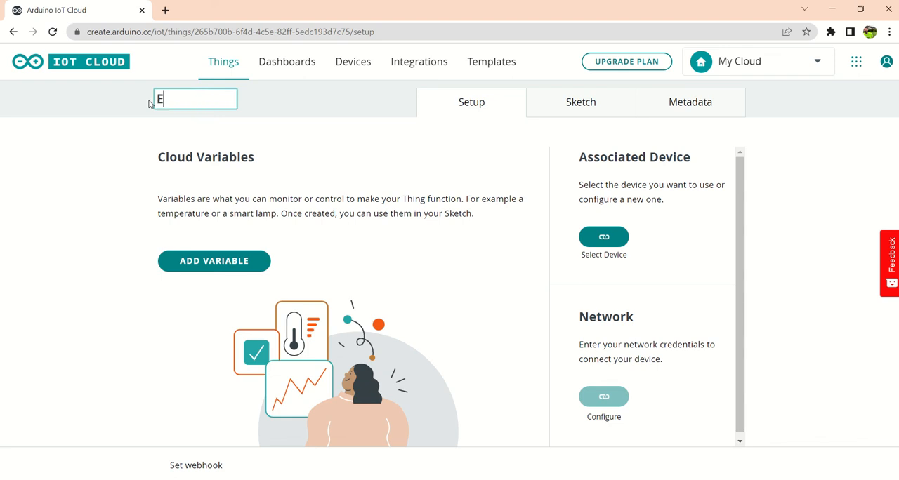
pyautogui.write('SP32_IO')
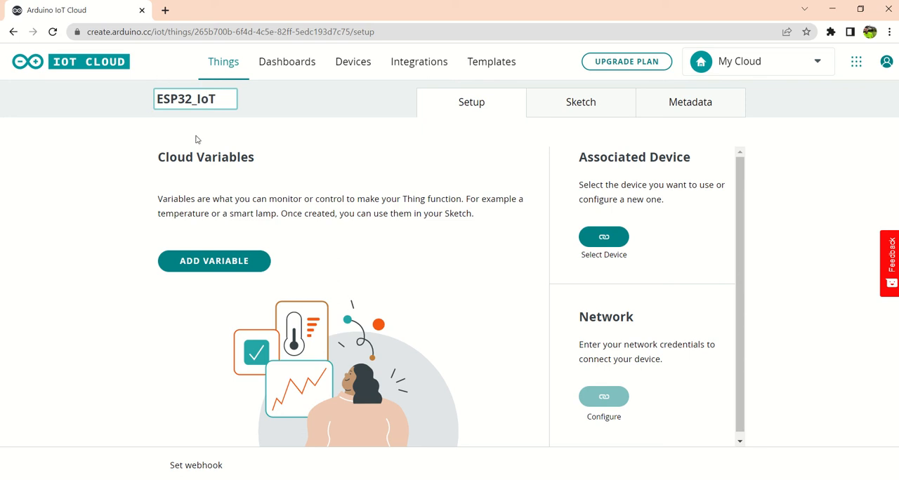
pyautogui.click(89, 206)
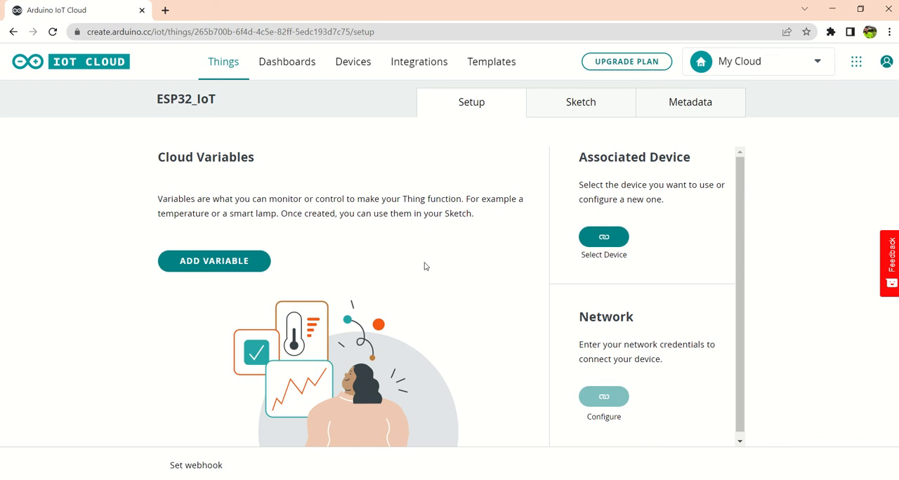
# Step: Start a new cloud variable named Temperature with the Floating Point Number type
pyautogui.click(191, 264)
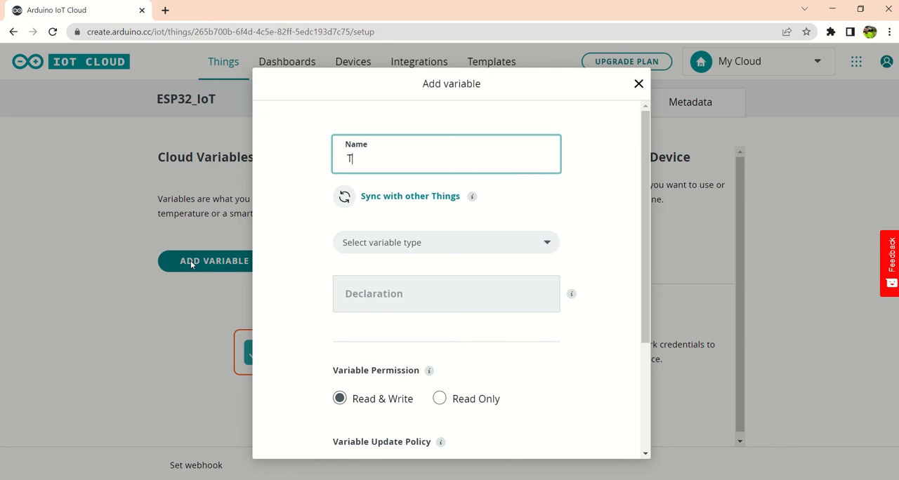
pyautogui.write('Temperature')
pyautogui.click(443, 248)
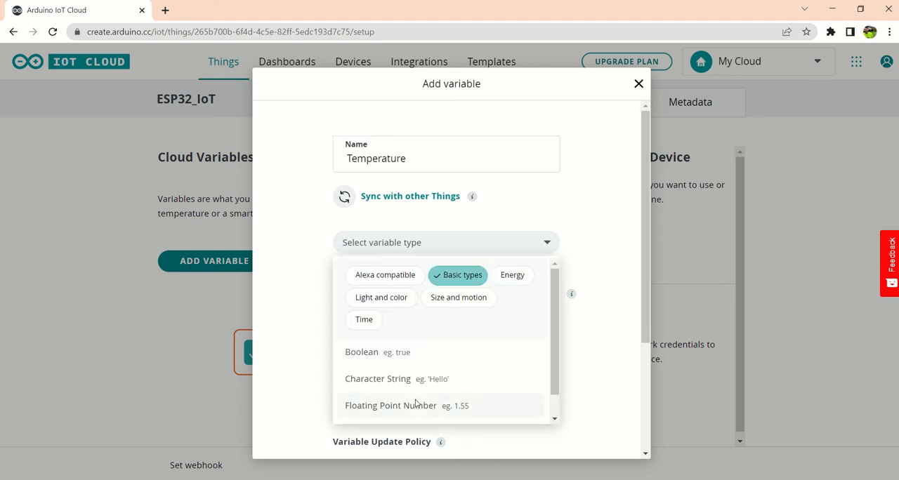
pyautogui.scroll(-1, 552, 351)
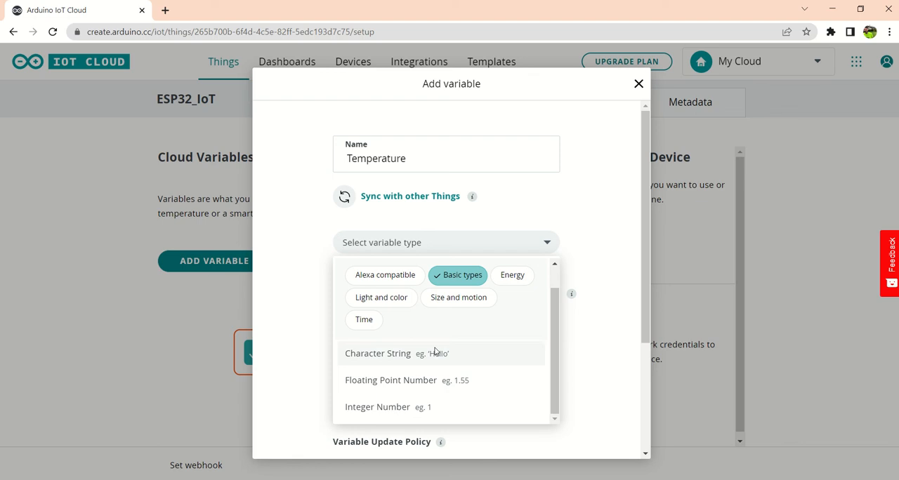
pyautogui.scroll(1, 530, 351)
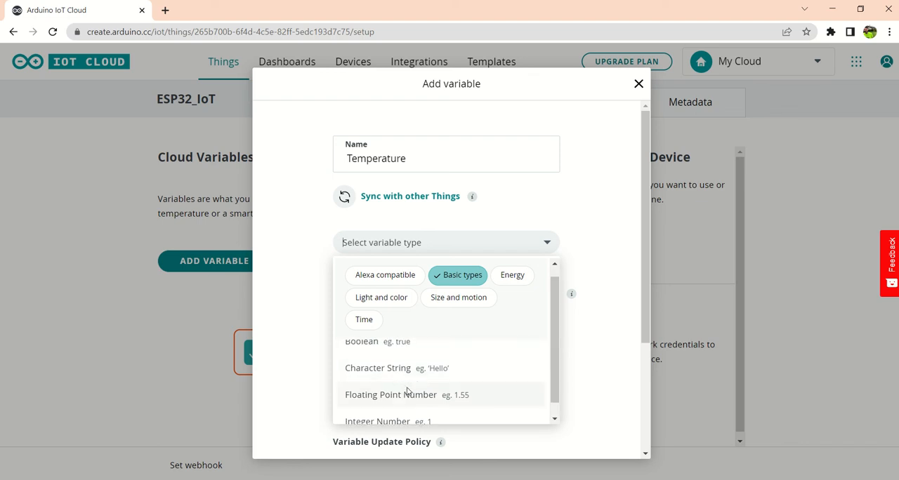
pyautogui.click(410, 395)
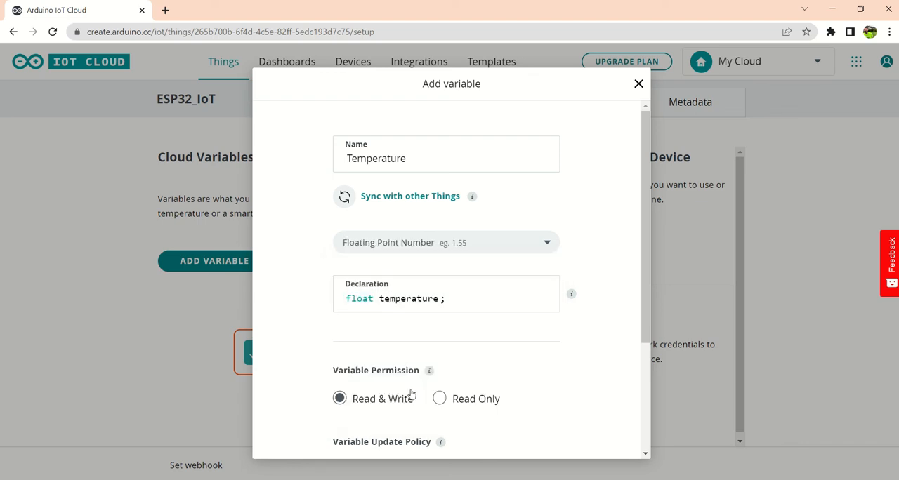
# Step: Set the Temperature variable's permission to Read Only and add it to the Thing
pyautogui.moveTo(645, 234); pyautogui.dragTo(645, 285)
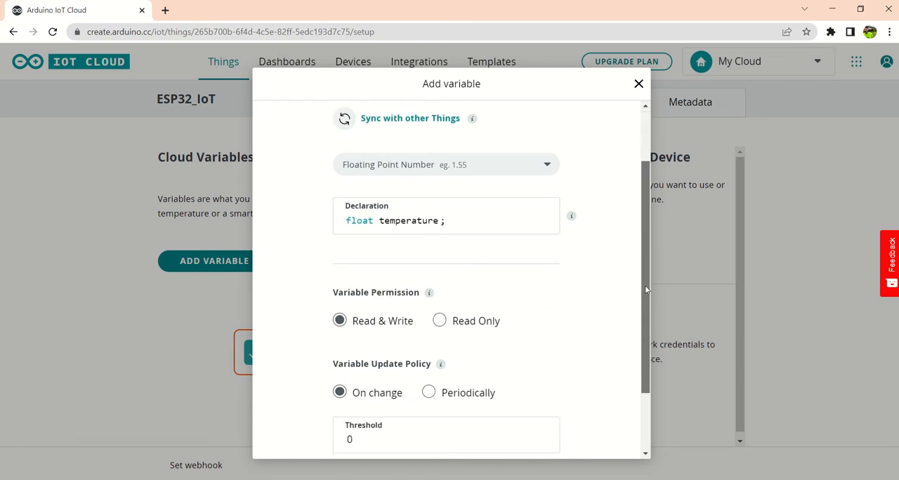
pyautogui.click(438, 321)
pyautogui.moveTo(642, 348); pyautogui.dragTo(643, 381)
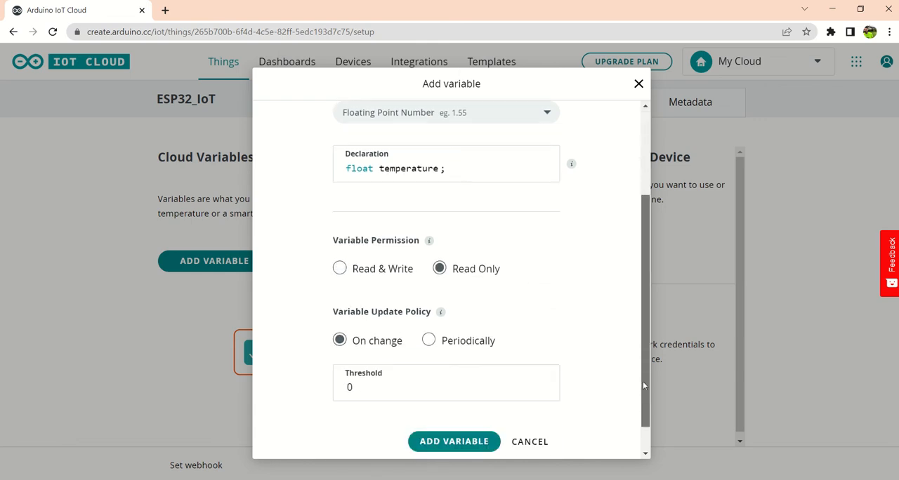
pyautogui.click(480, 442)
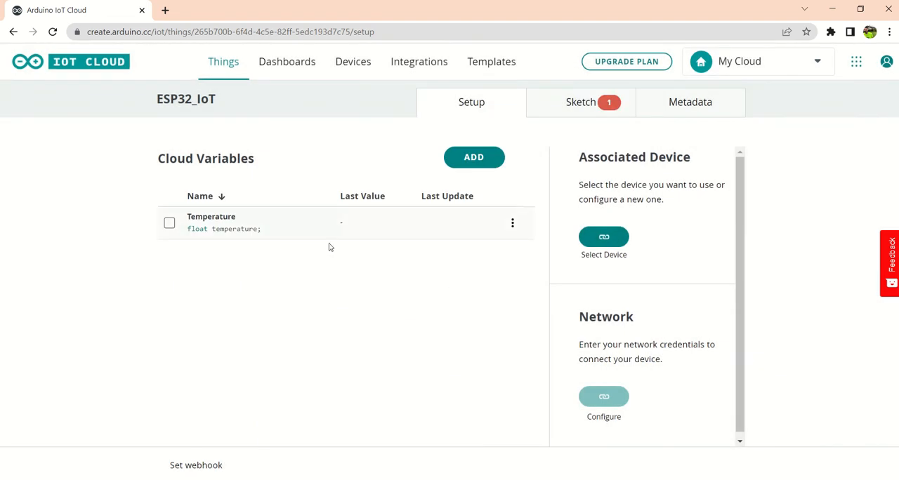
# Step: Start a second cloud variable named Humidity with the Floating Point Number type
pyautogui.click(477, 163)
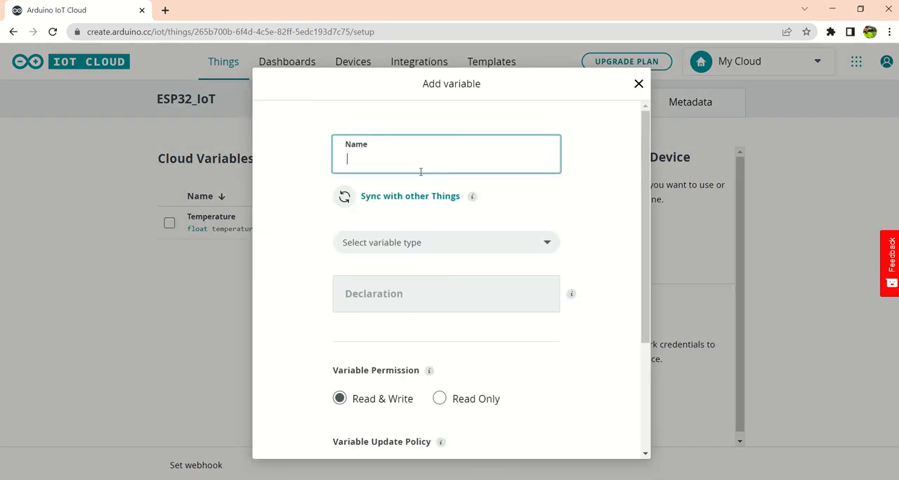
pyautogui.write('Humidity')
pyautogui.click(380, 246)
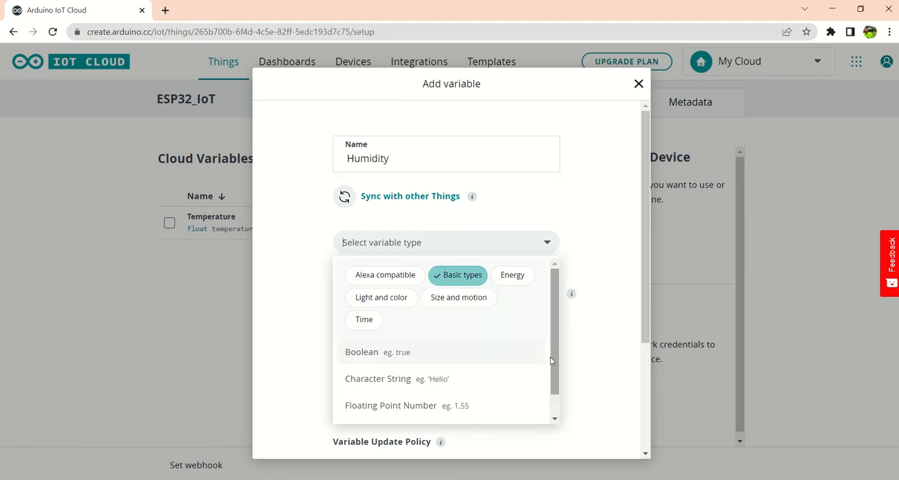
pyautogui.scroll(-1, 553, 358)
pyautogui.click(368, 383)
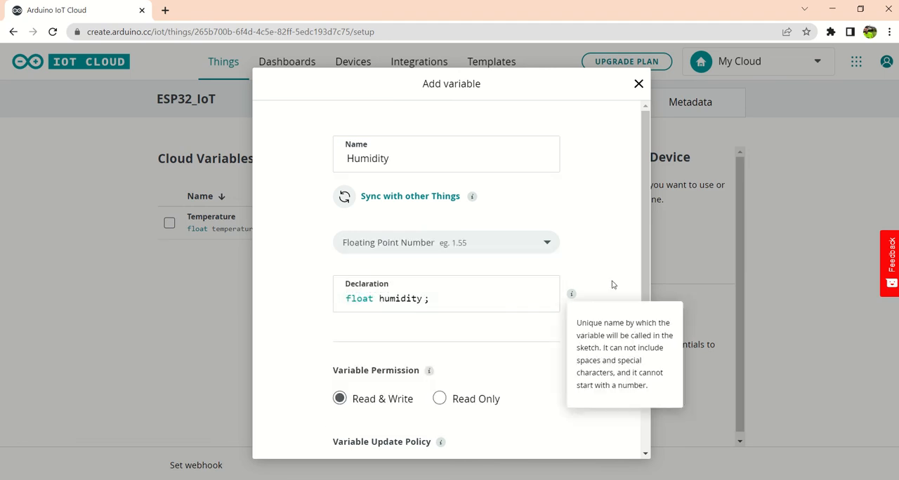
# Step: Set the Humidity variable's permission to Read Only and add it to the Thing
pyautogui.scroll(-1, 645, 299)
pyautogui.click(457, 336)
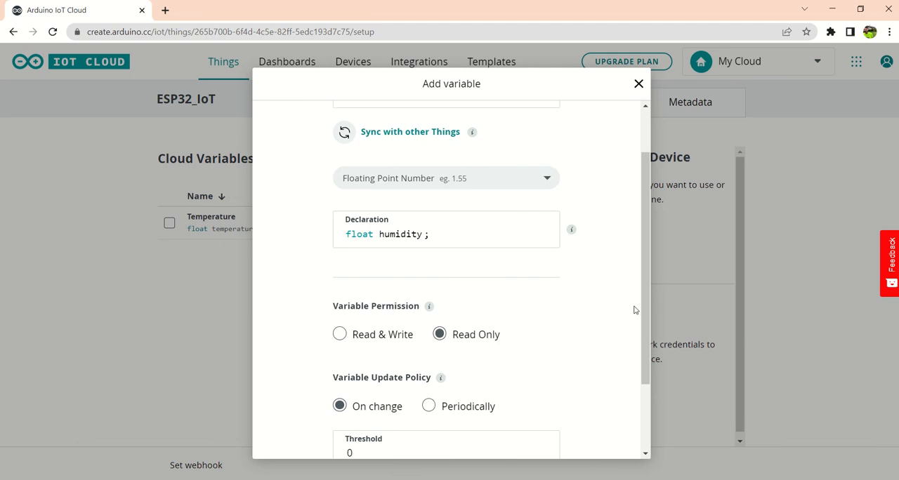
pyautogui.scroll(-1, 646, 347)
pyautogui.scroll(-1, 646, 347)
pyautogui.click(469, 431)
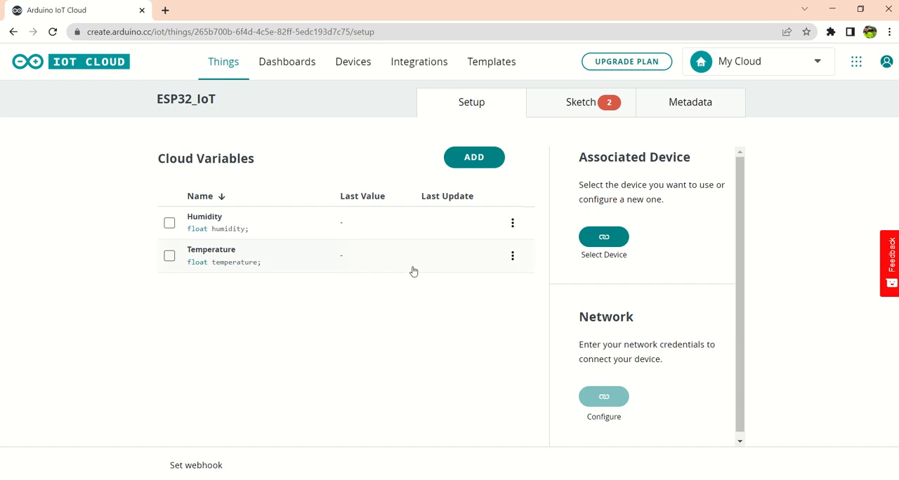
# Step: Start setting up a 3rd party device for the Thing and choose ESP32 as the device type
pyautogui.click(605, 240)
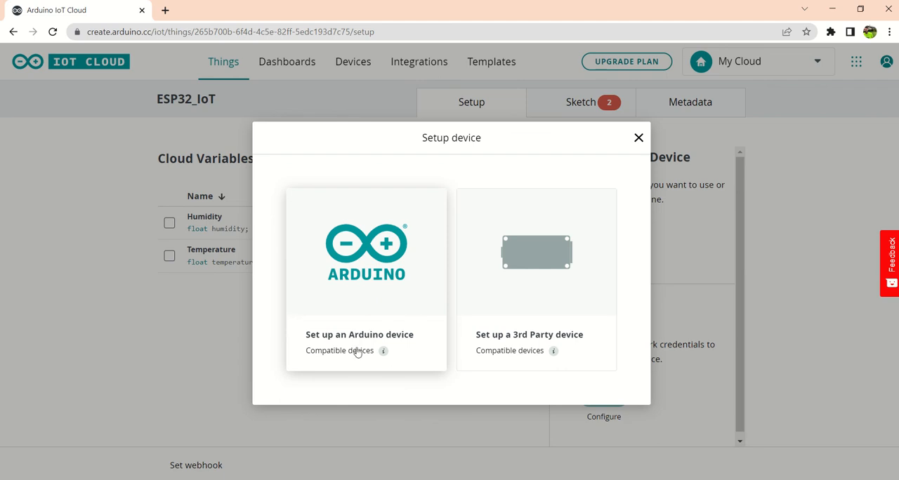
pyautogui.moveTo(382, 350)
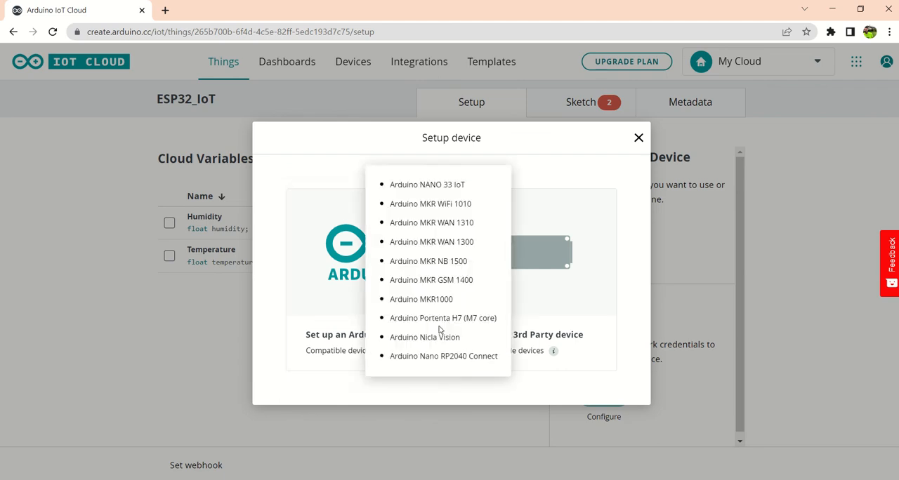
pyautogui.click(563, 251)
pyautogui.click(432, 268)
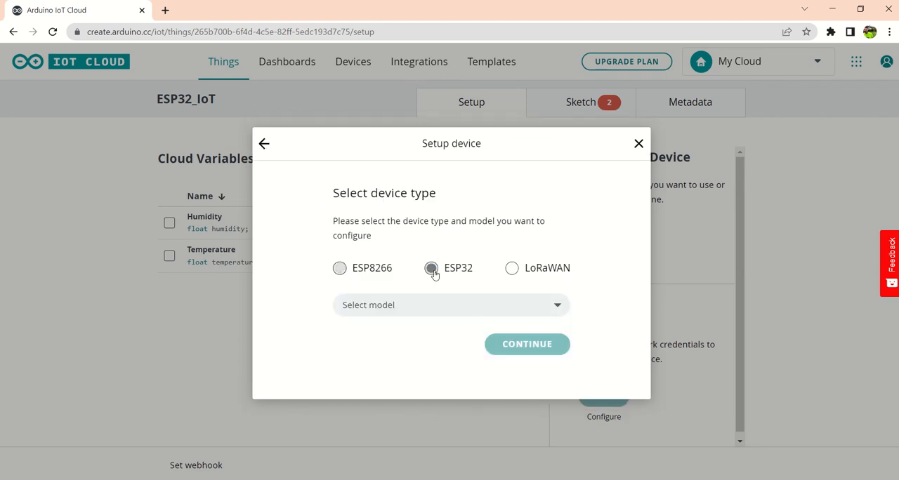
# Step: Choose ESP32 Dev Module as the ESP32 device model and continue to naming the device
pyautogui.click(427, 313)
pyautogui.scroll(-5, 407, 391)
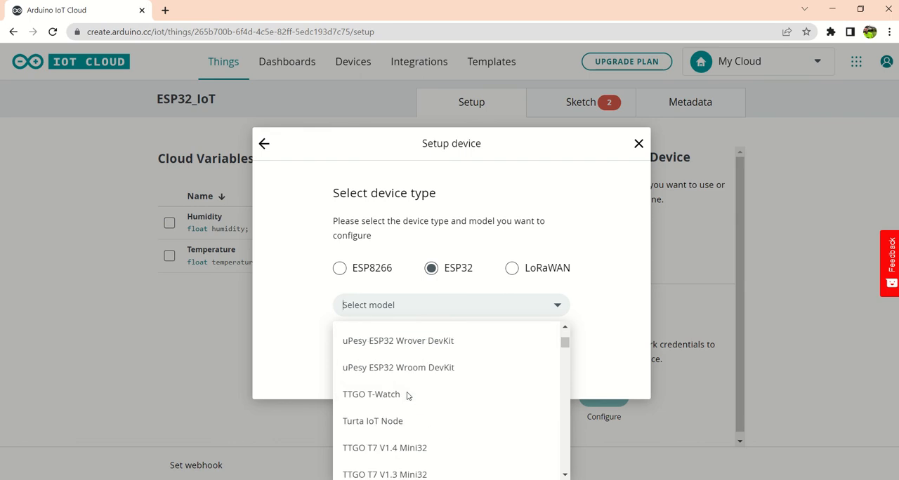
pyautogui.scroll(-15, 408, 390)
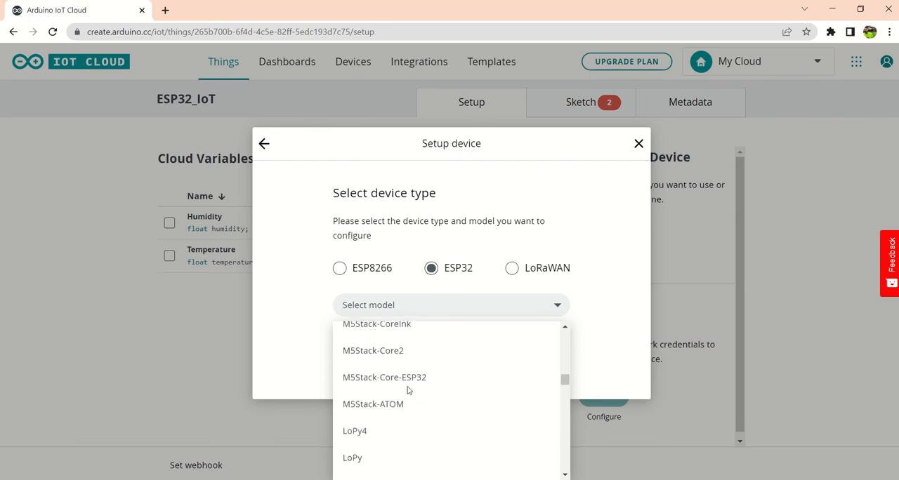
pyautogui.scroll(3, 408, 391)
pyautogui.scroll(-6, 408, 390)
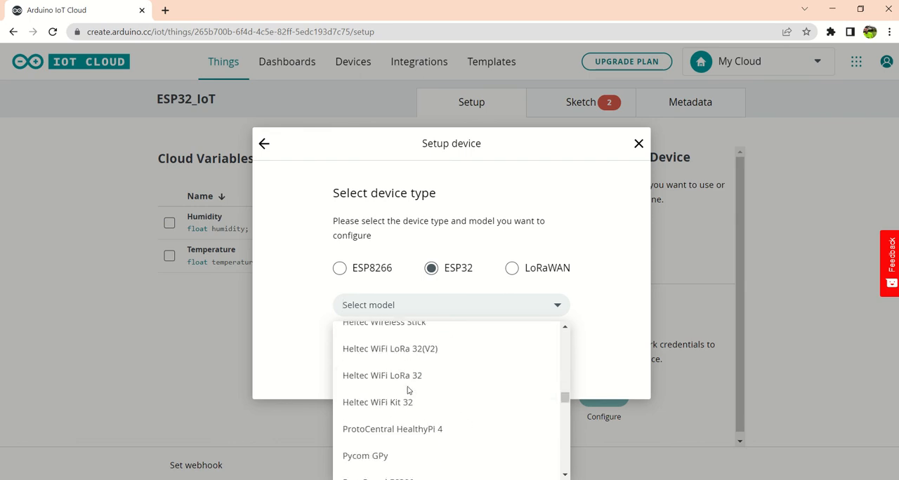
pyautogui.scroll(-3, 408, 390)
pyautogui.scroll(-3, 408, 390)
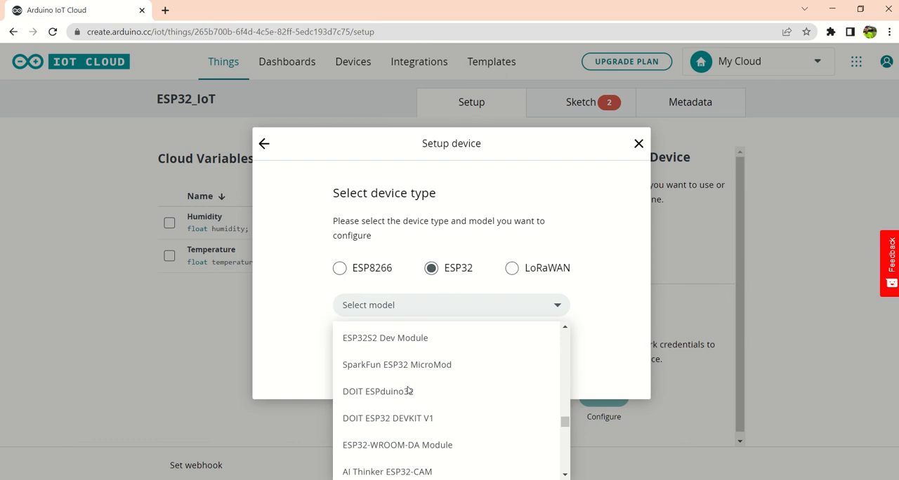
pyautogui.scroll(3, 407, 391)
pyautogui.scroll(3, 408, 390)
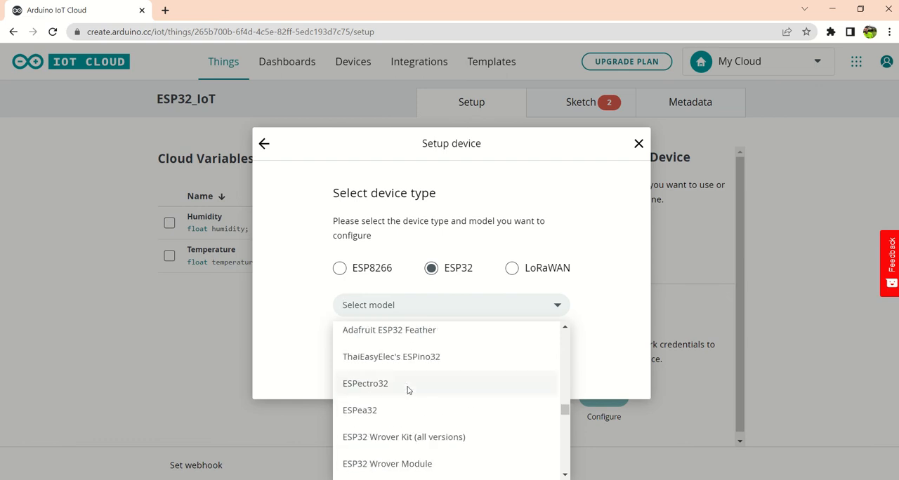
pyautogui.scroll(-2, 408, 390)
pyautogui.scroll(-8, 408, 391)
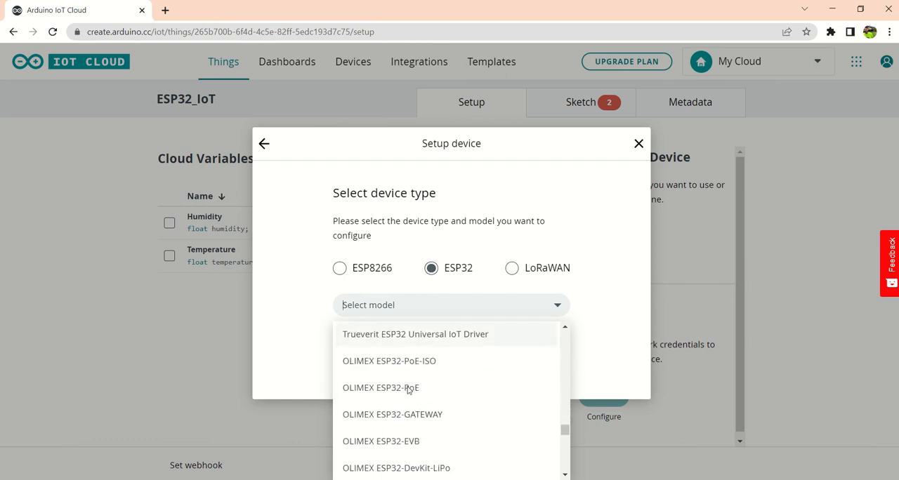
pyautogui.scroll(-10, 407, 390)
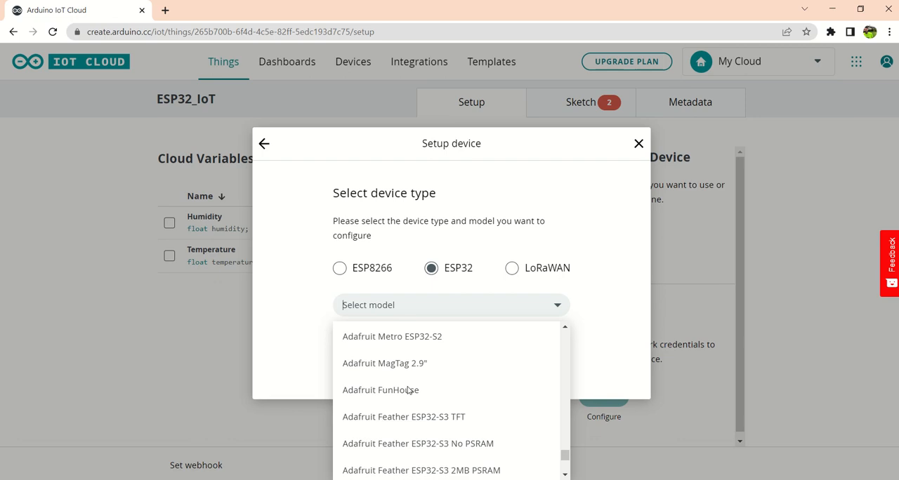
pyautogui.scroll(-1, 408, 390)
pyautogui.scroll(6, 449, 398)
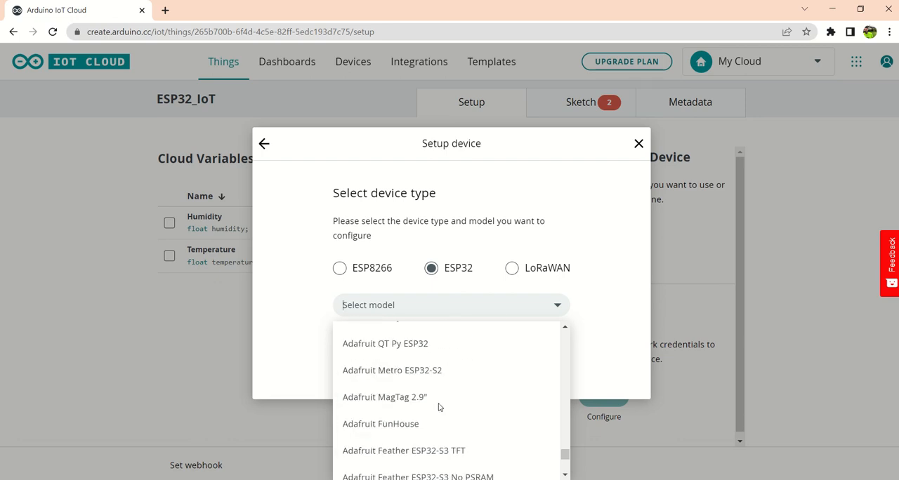
pyautogui.scroll(10, 436, 401)
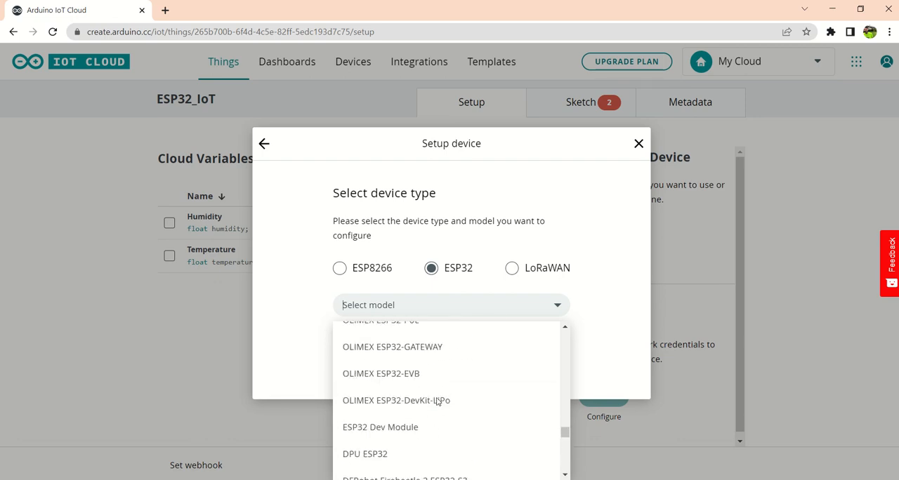
pyautogui.scroll(8, 436, 401)
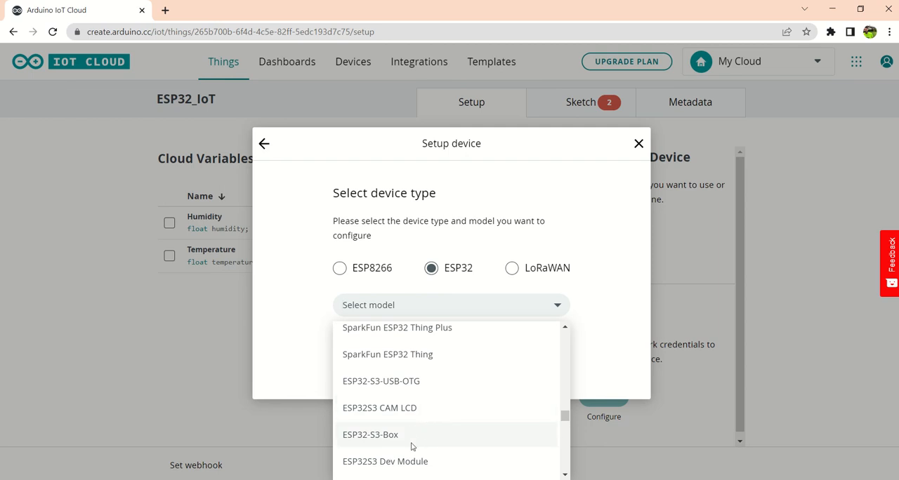
pyautogui.scroll(3, 397, 433)
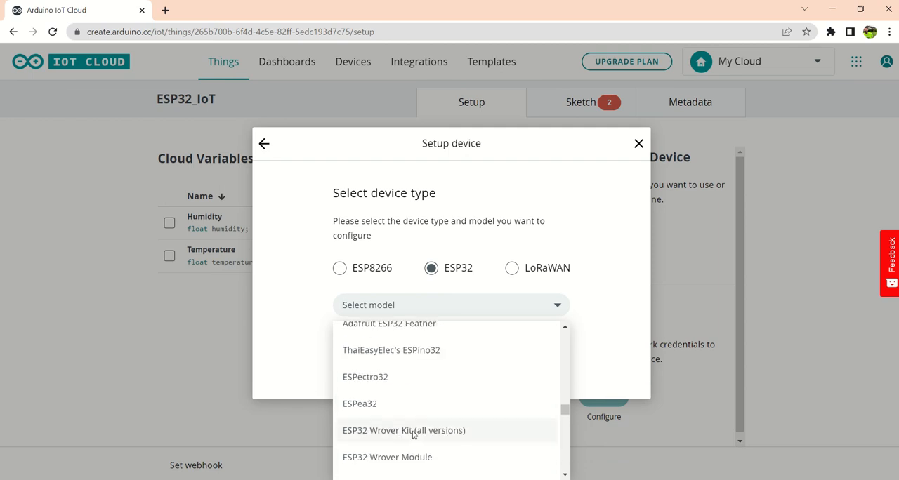
pyautogui.scroll(-4, 405, 380)
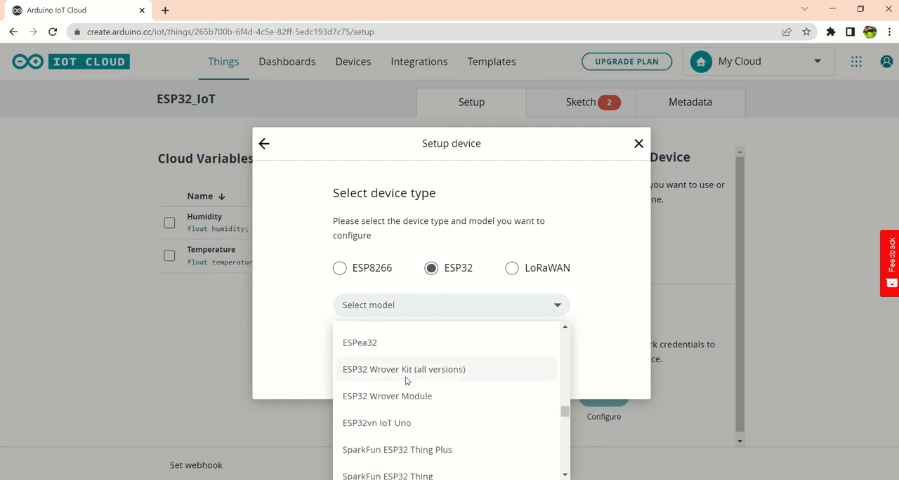
pyautogui.scroll(3, 403, 404)
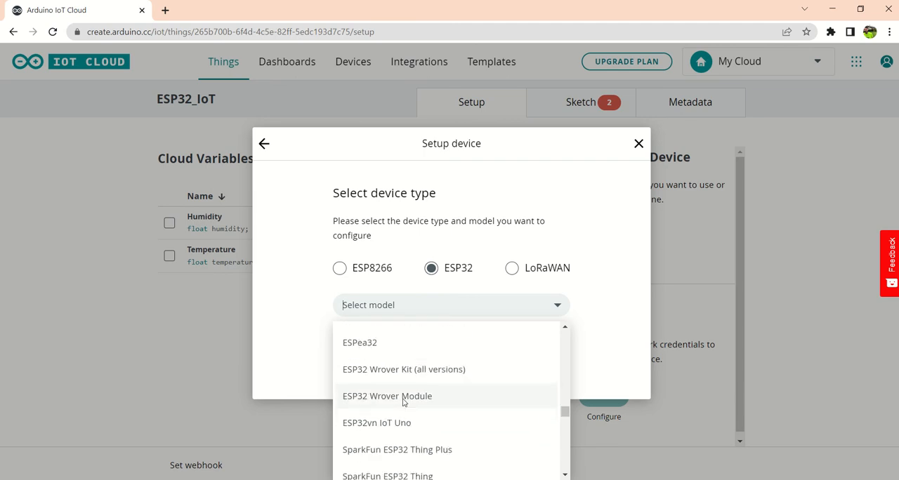
pyautogui.scroll(1, 403, 399)
pyautogui.moveTo(566, 411); pyautogui.dragTo(567, 439)
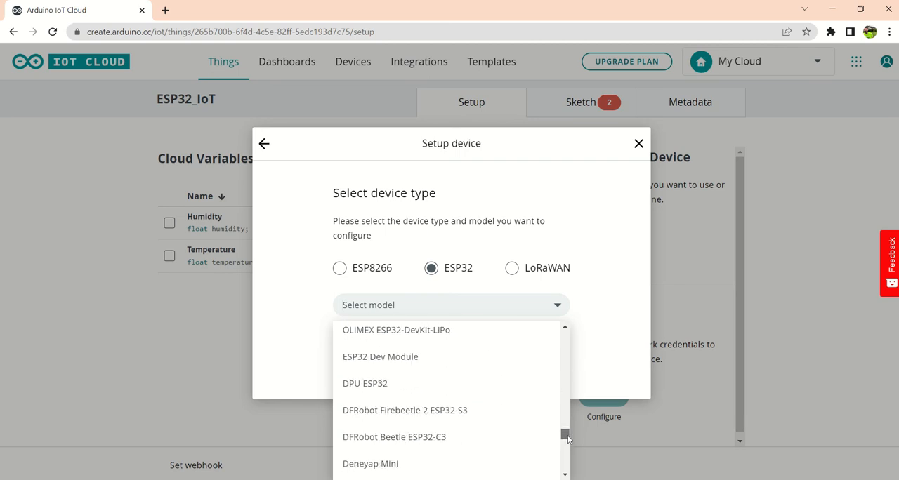
pyautogui.click(418, 366)
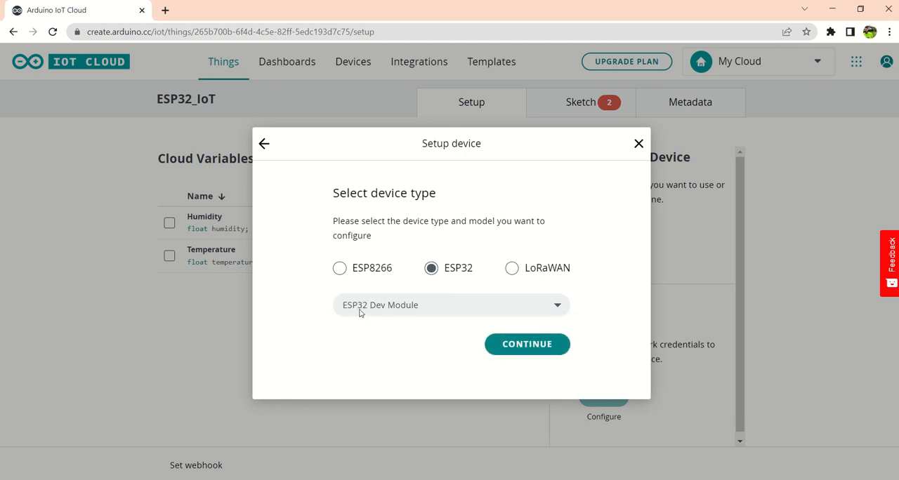
pyautogui.click(526, 349)
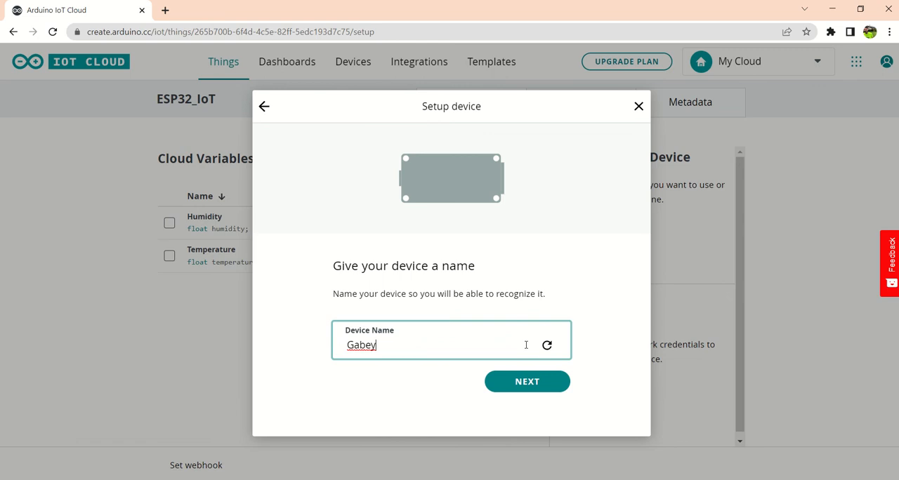
# Step: Replace the suggested device name with CL_ES and proceed to the device credentials
pyautogui.doubleClick(391, 346)
pyautogui.write('CL_ESP32')
pyautogui.click(523, 382)
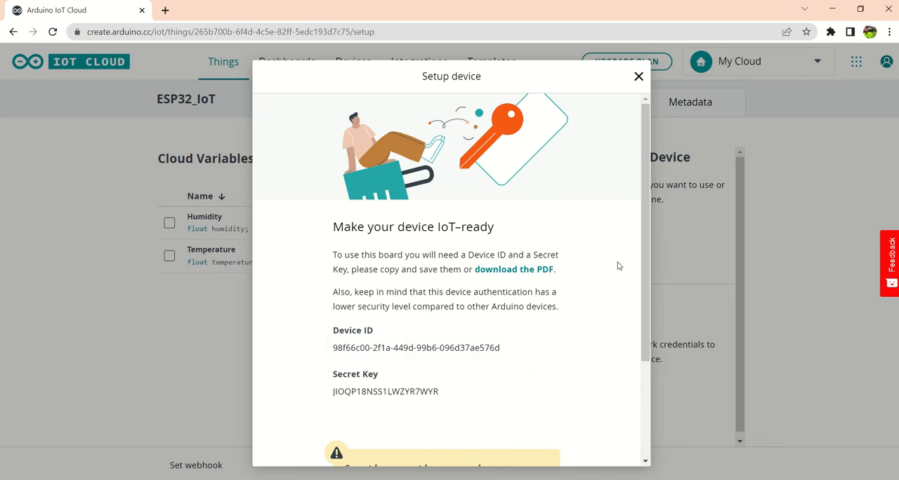
# Step: Switch to a new Notepad document and write the labels "Device ID -" and "Secret Key -" on separate lines
pyautogui.moveTo(643, 274); pyautogui.dragTo(638, 324)
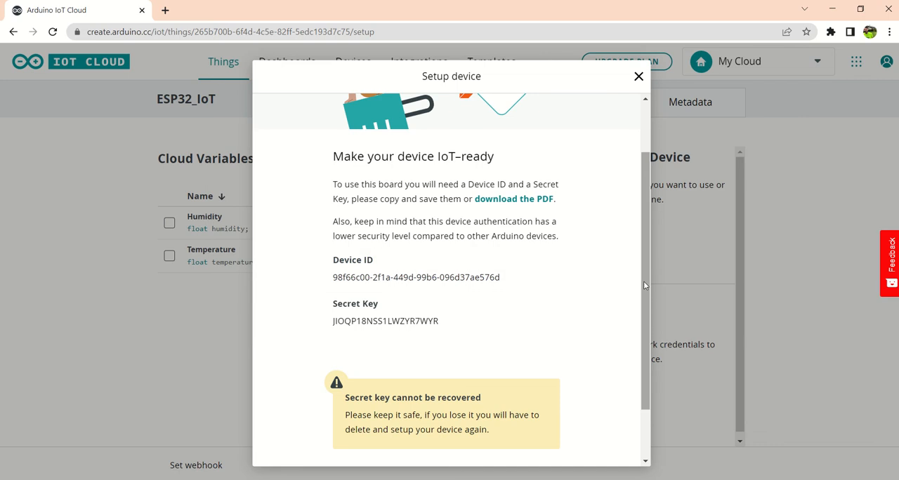
pyautogui.moveTo(643, 281); pyautogui.dragTo(643, 267)
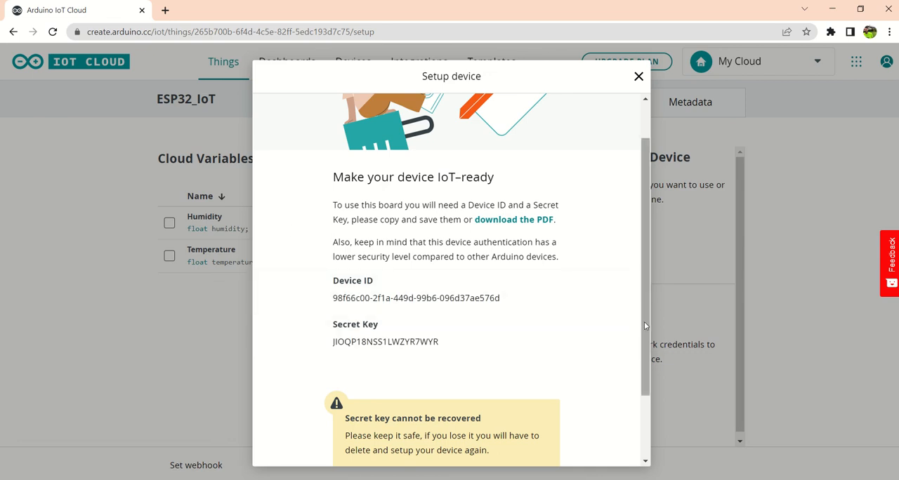
pyautogui.moveTo(644, 325); pyautogui.dragTo(633, 387)
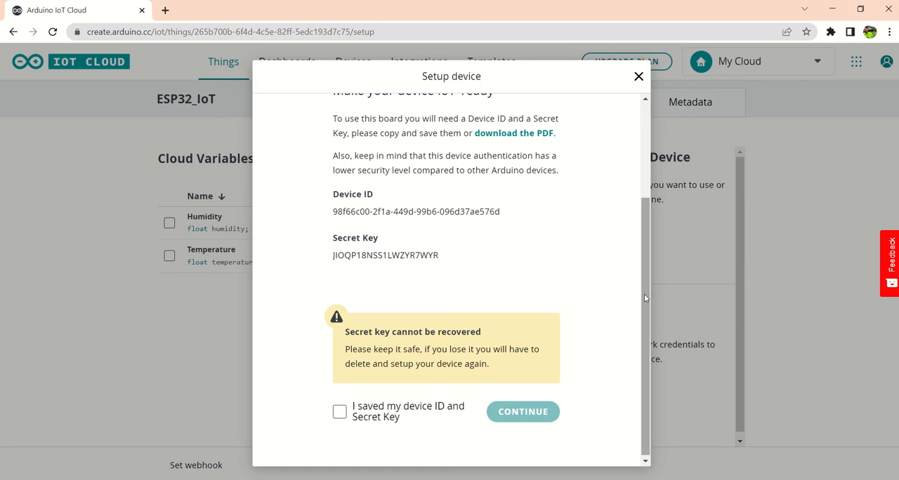
pyautogui.moveTo(644, 294); pyautogui.dragTo(645, 225)
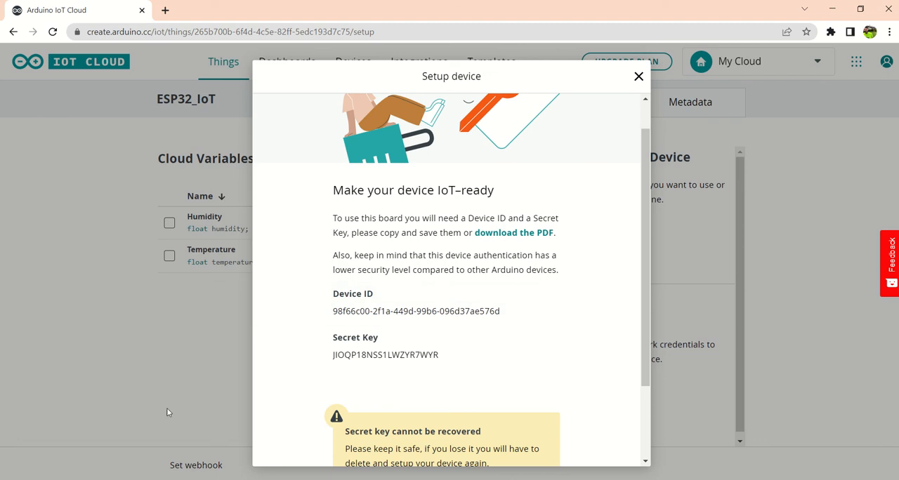
pyautogui.press('super')
pyautogui.write('note')
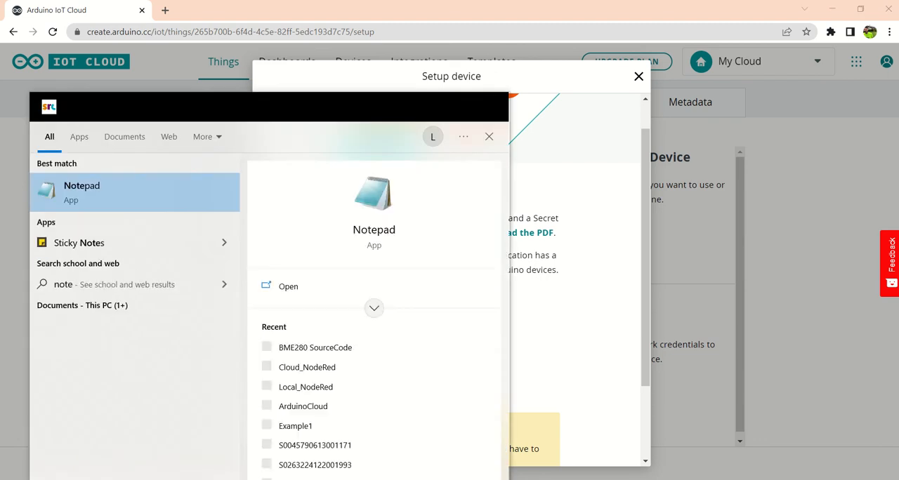
pyautogui.press('Return')
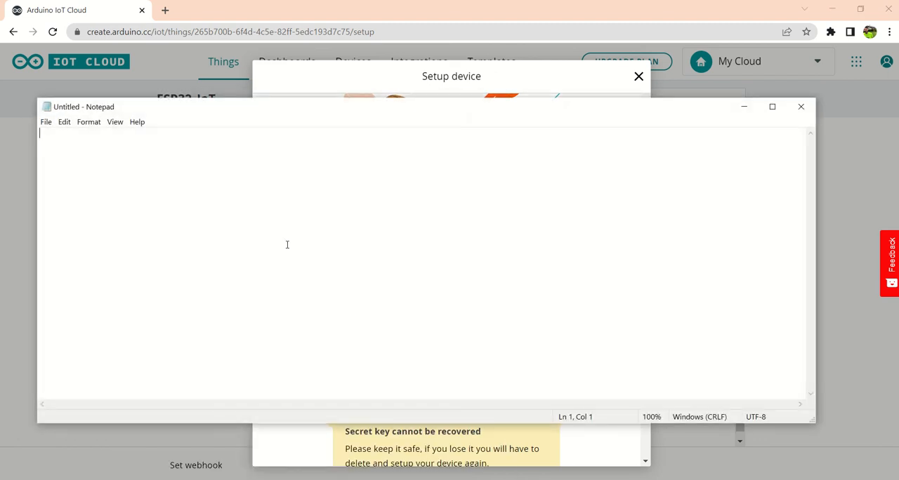
pyautogui.write('Device I')
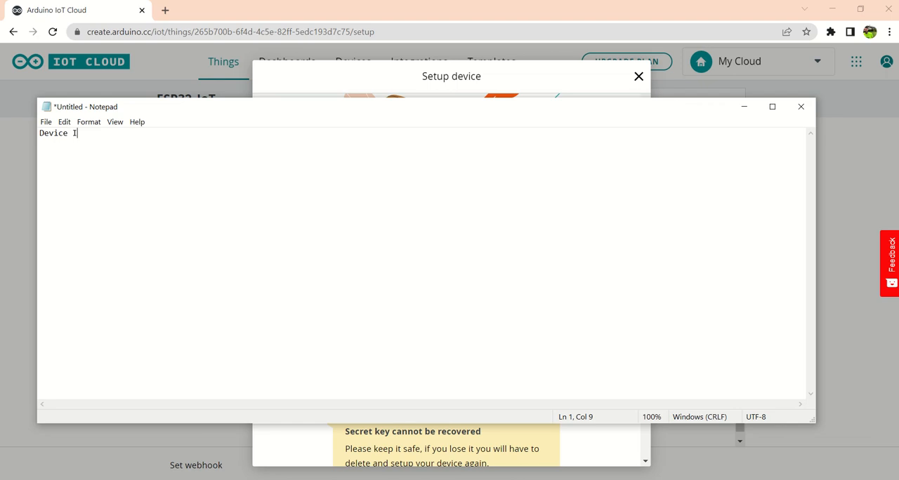
pyautogui.write('D - Secret Key -')
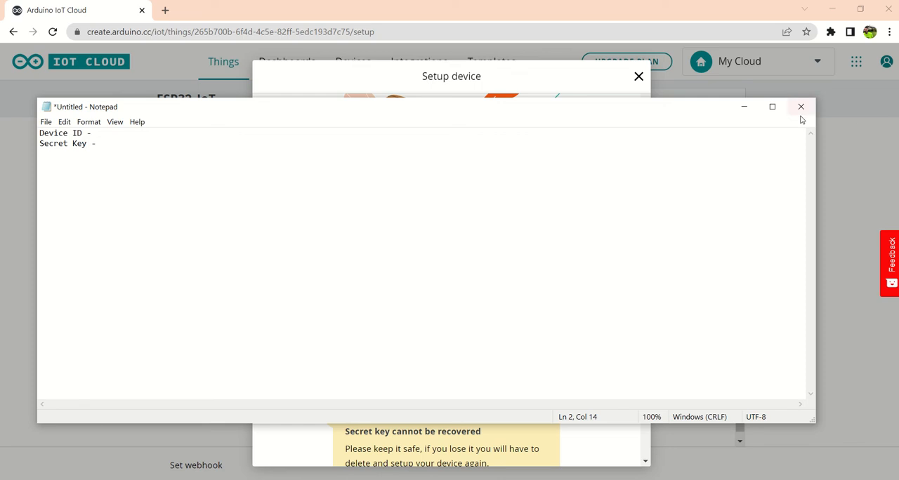
# Step: Copy the Device ID from the device setup dialog and paste it after its label in the Notepad note
pyautogui.click(744, 107)
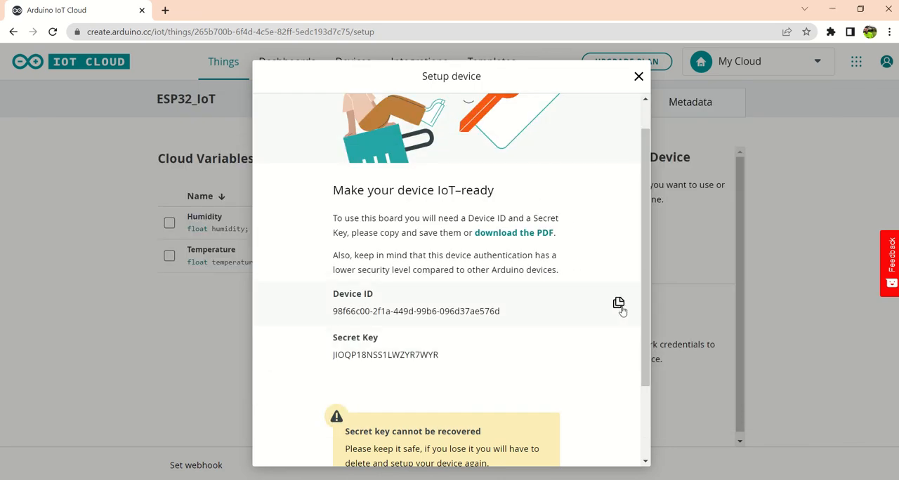
pyautogui.click(619, 304)
pyautogui.moveTo(501, 478)
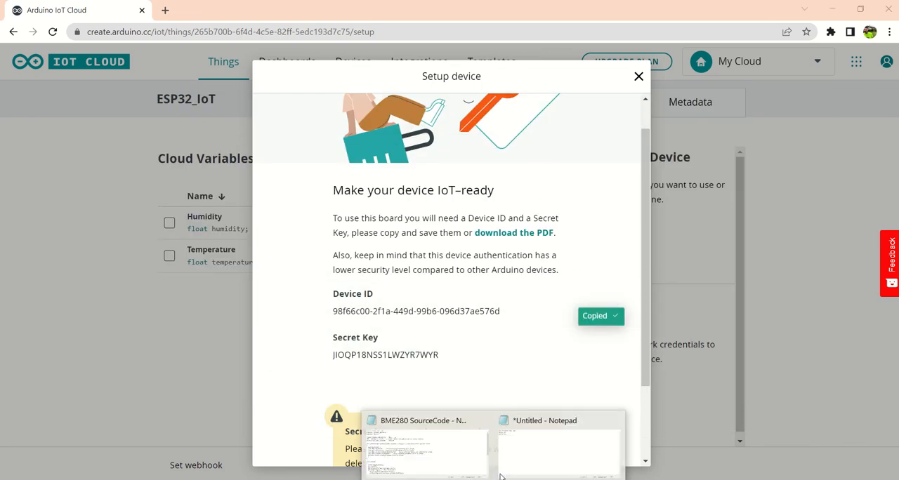
pyautogui.click(535, 460)
pyautogui.hotkey('ctrl', 'v')
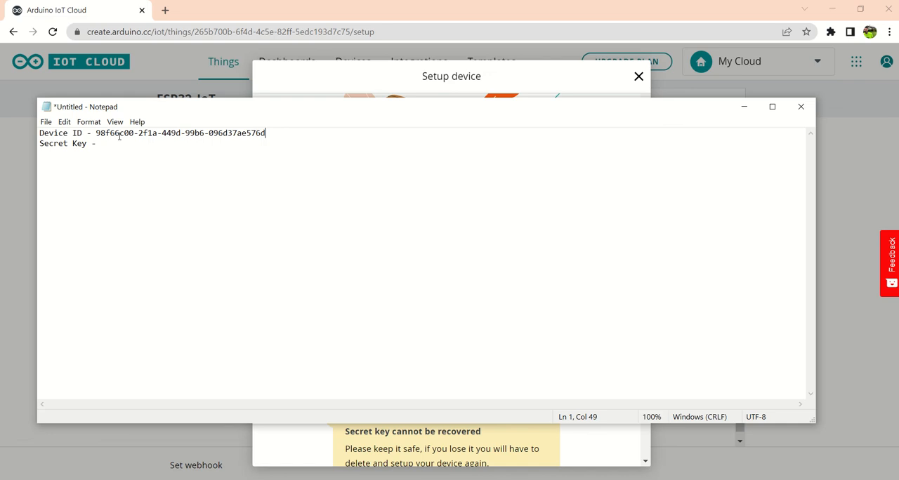
# Step: Copy the Secret Key from the device setup dialog and paste it after its label in the Notepad note
pyautogui.click(746, 110)
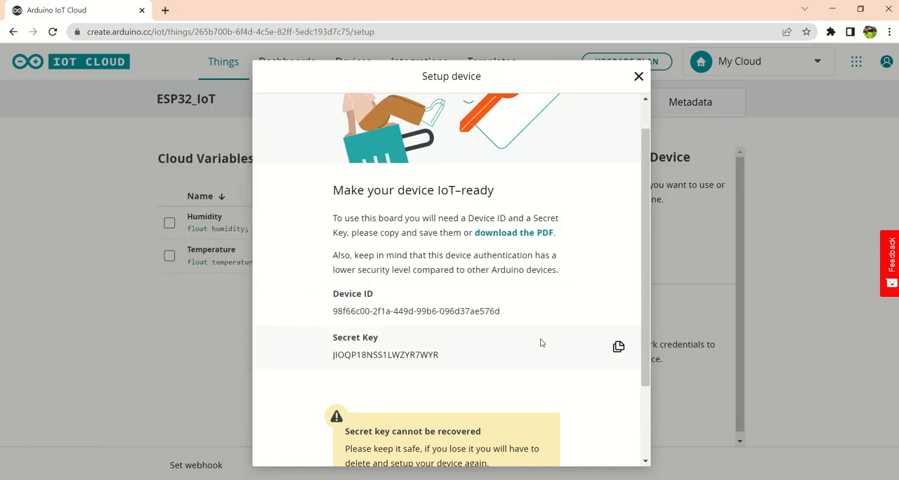
pyautogui.click(617, 348)
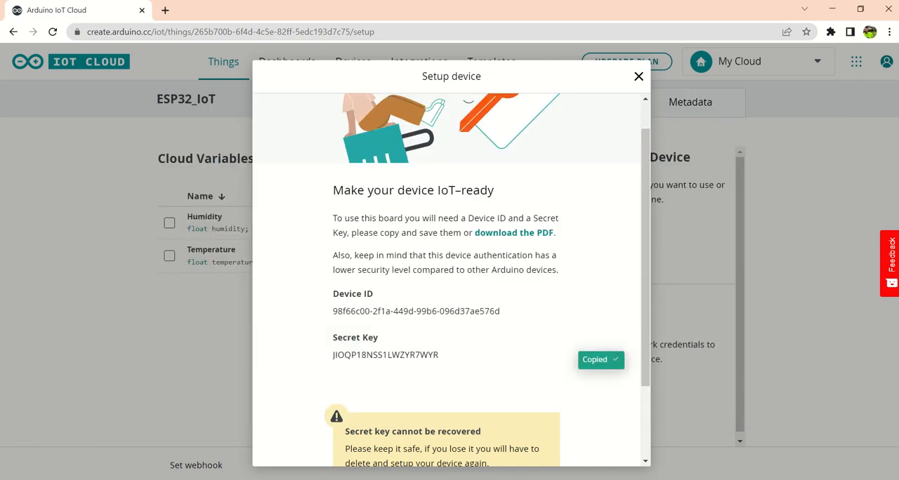
pyautogui.click(529, 454)
pyautogui.hotkey('ctrl', 'v')
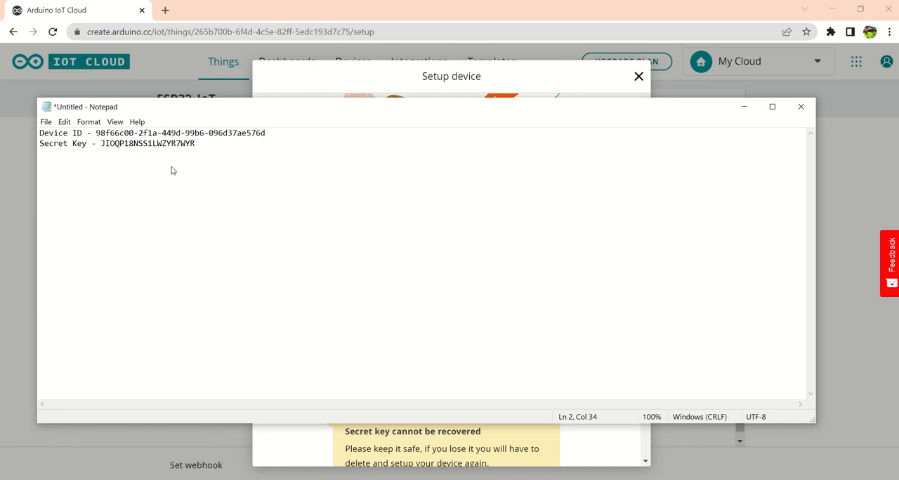
# Step: Save the note to the Desktop as Arduino and return to the saved-credentials confirmation in the device setup
pyautogui.hotkey('ctrl', 's')
pyautogui.moveTo(443, 139); pyautogui.dragTo(439, 199)
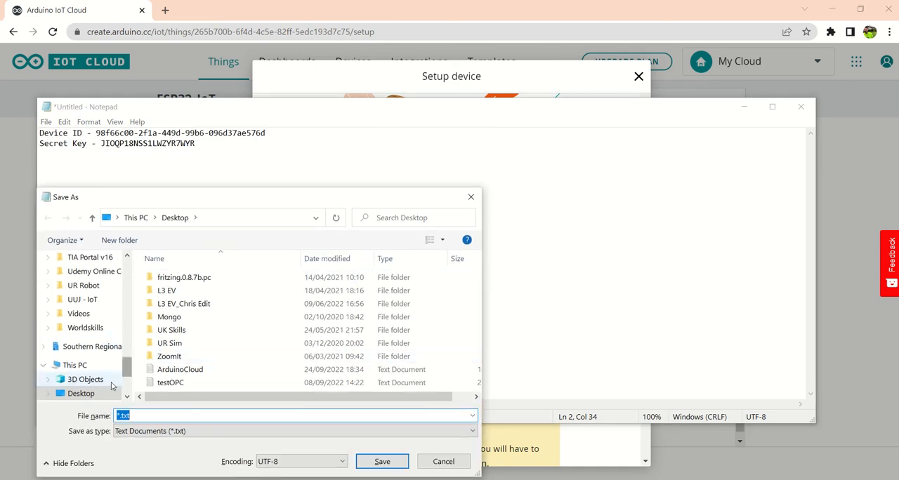
pyautogui.write('Arduino')
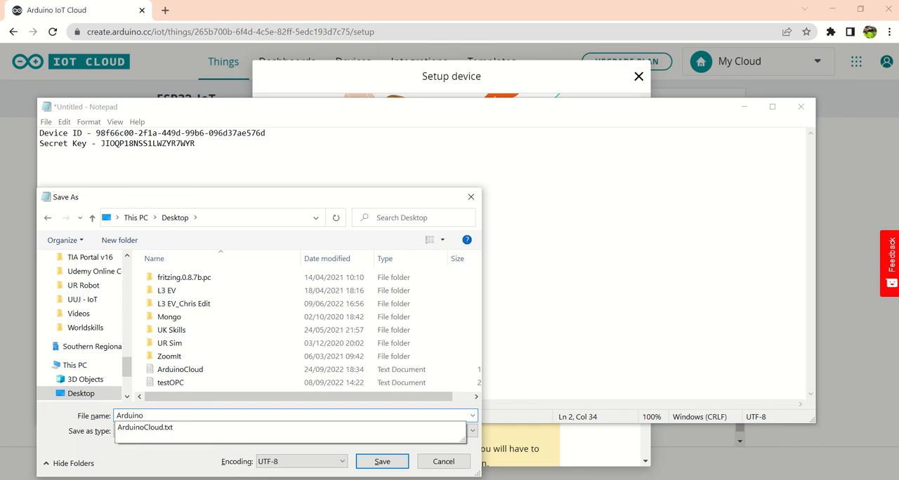
pyautogui.press('Return')
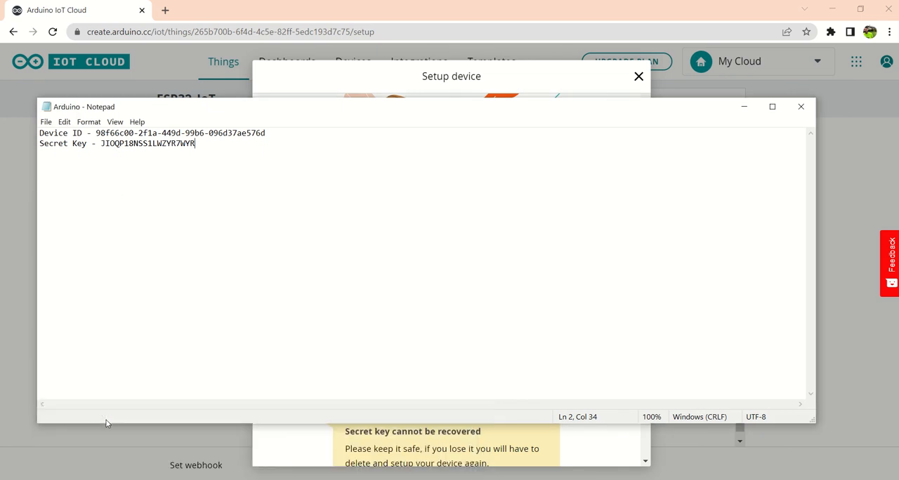
pyautogui.click(746, 107)
pyautogui.scroll(-2, 571, 373)
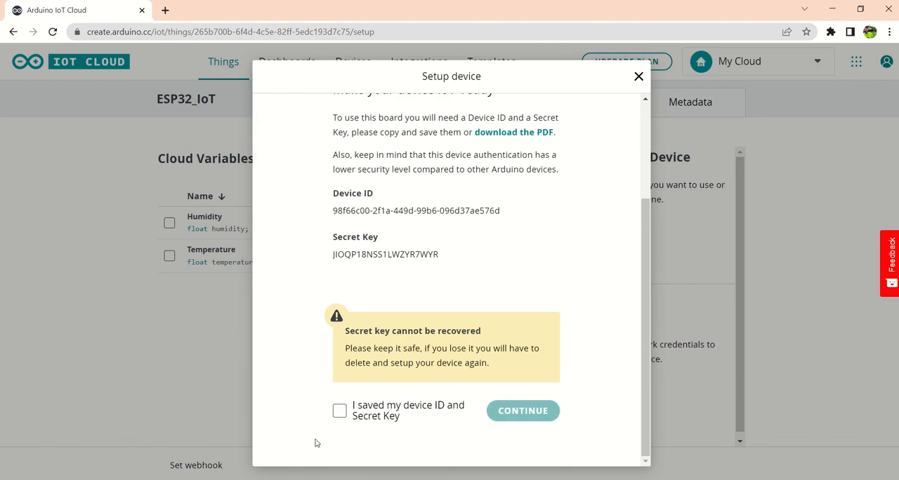
# Step: Confirm that the Device ID and Secret Key are saved and finish the device setup
pyautogui.click(339, 411)
pyautogui.click(506, 418)
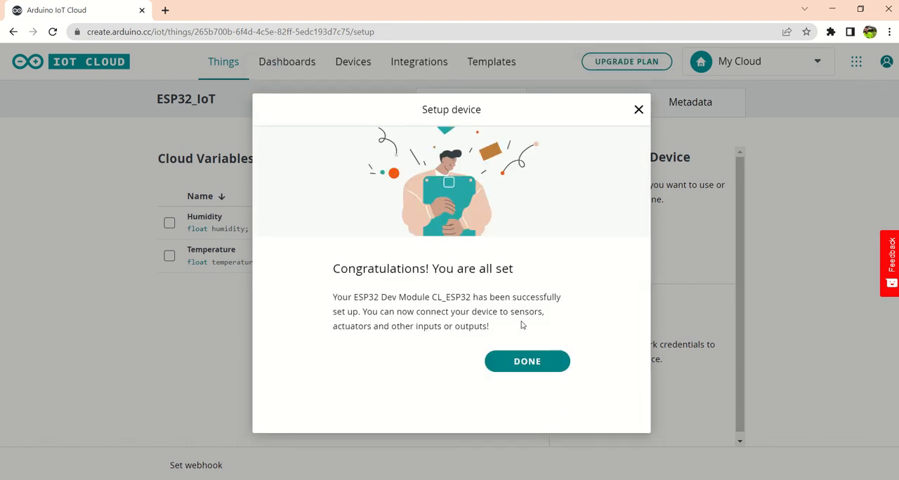
pyautogui.click(530, 361)
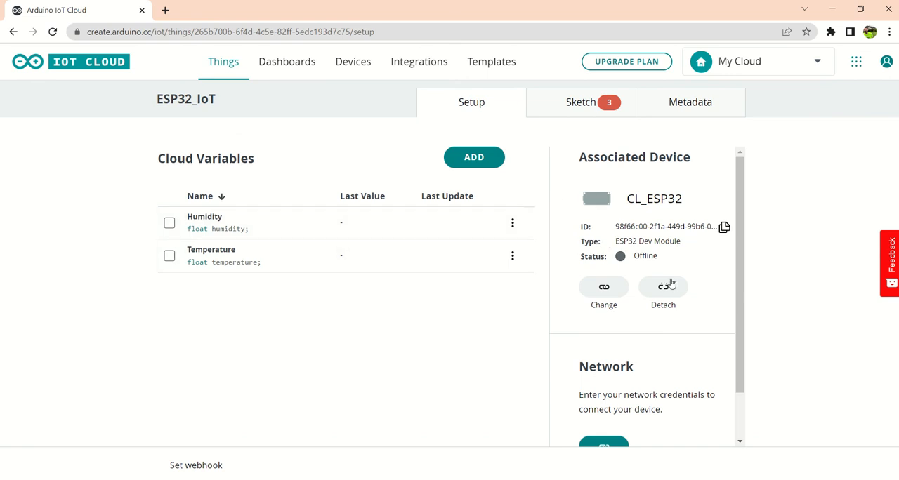
# Step: Open the Thing's network configuration and fill in the Secret Key copied from the Arduino note in Notepad
pyautogui.scroll(-1, 672, 282)
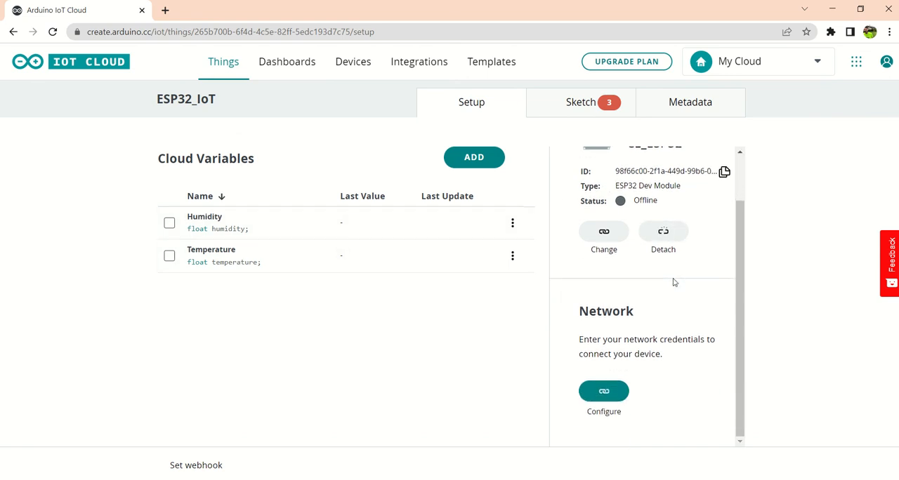
pyautogui.click(605, 394)
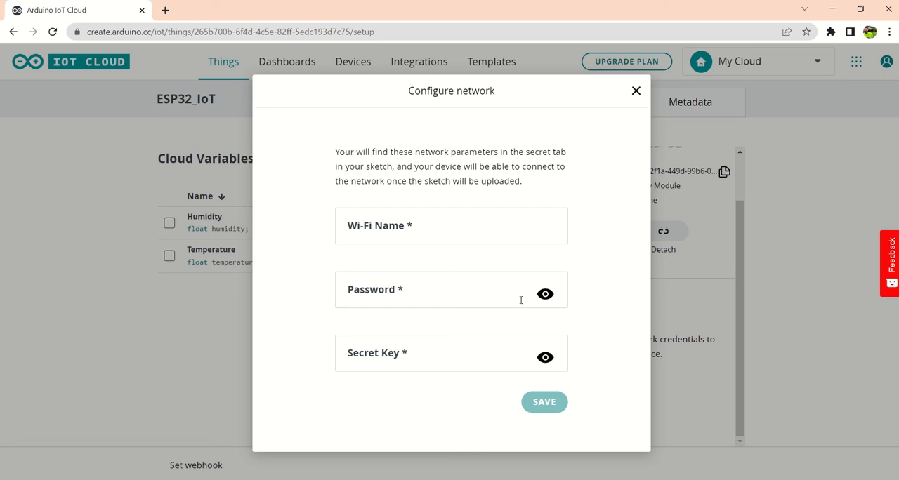
pyautogui.click(368, 229)
pyautogui.click(380, 289)
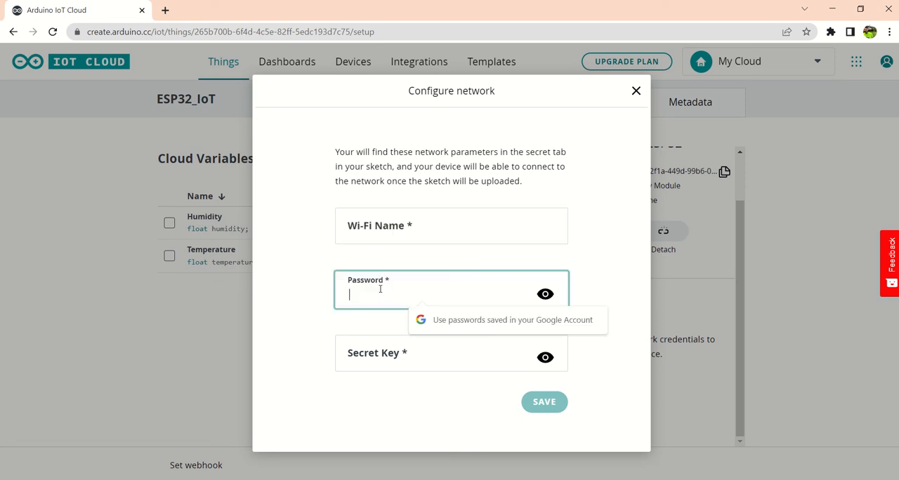
pyautogui.click(375, 359)
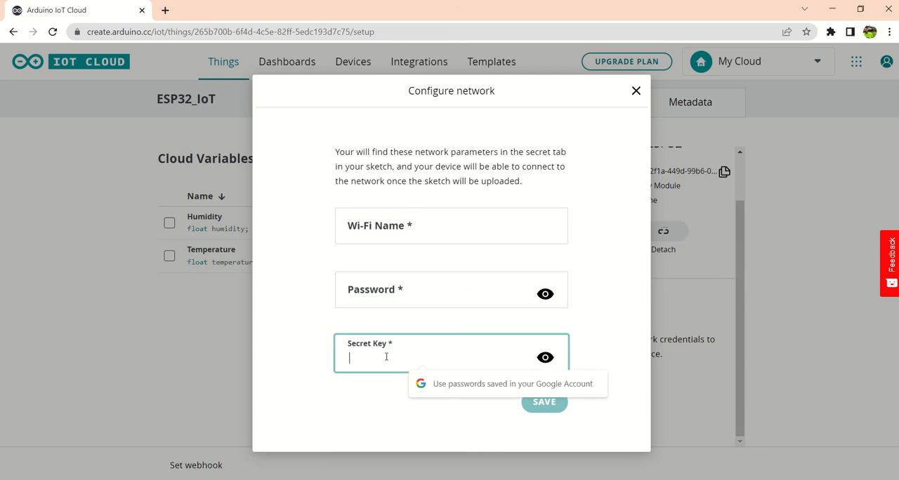
pyautogui.click(555, 450)
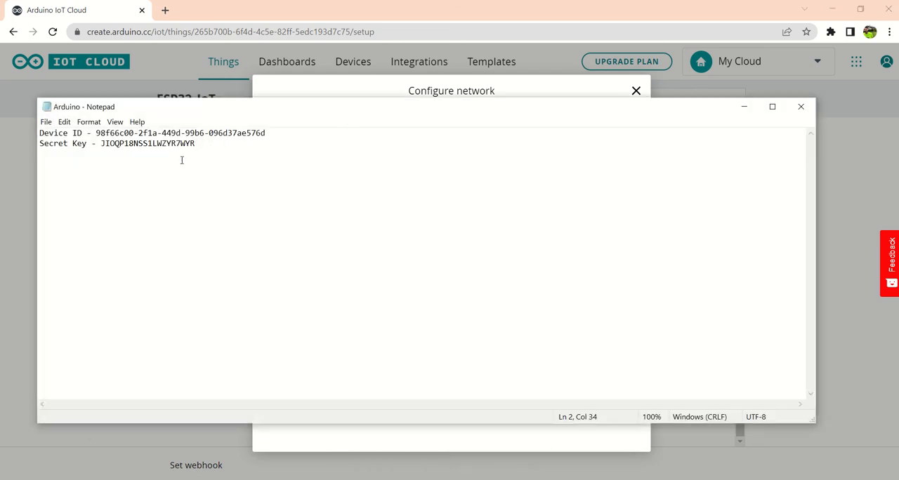
pyautogui.doubleClick(168, 143)
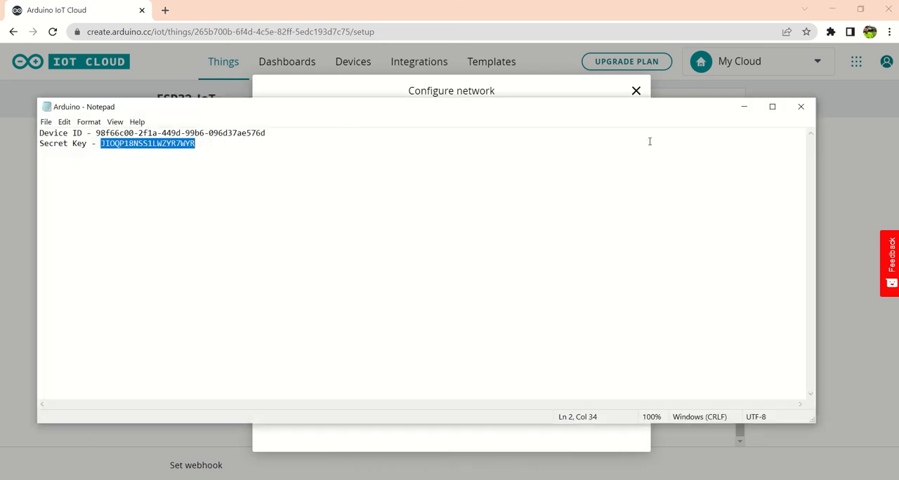
pyautogui.click(744, 106)
pyautogui.hotkey('ctrl', 'v')
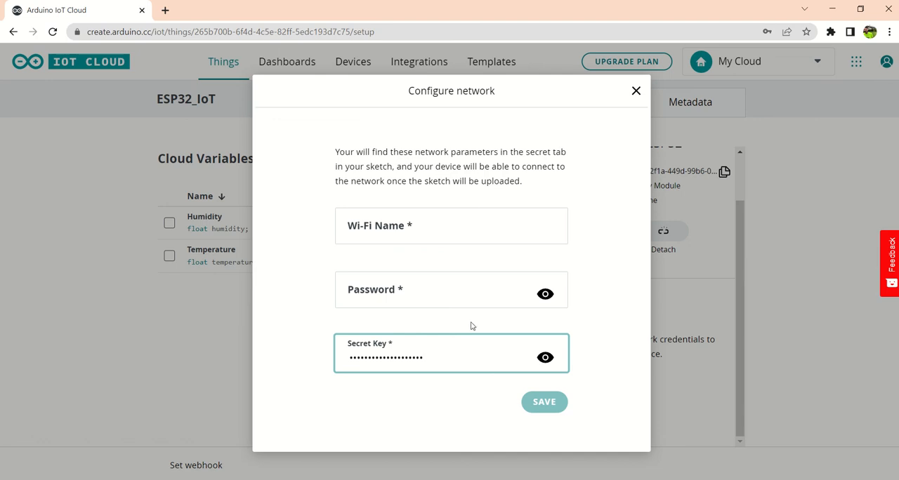
pyautogui.click(589, 293)
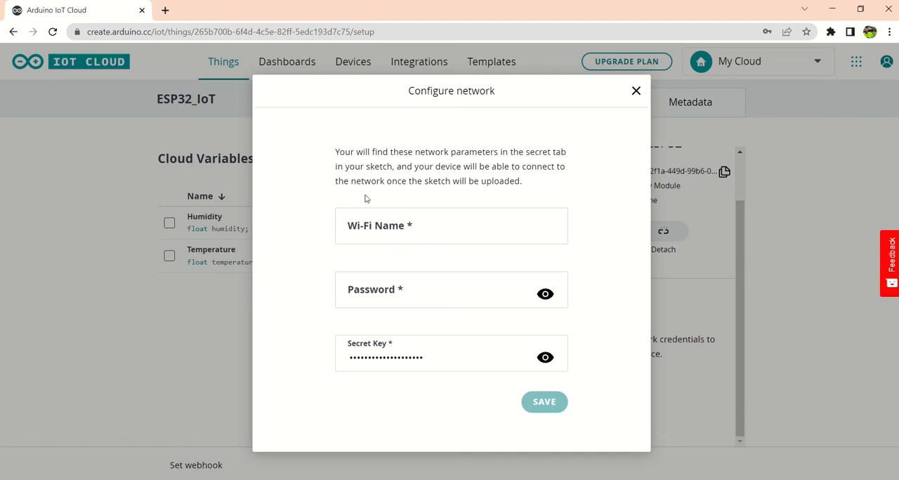
pyautogui.moveTo(369, 5)
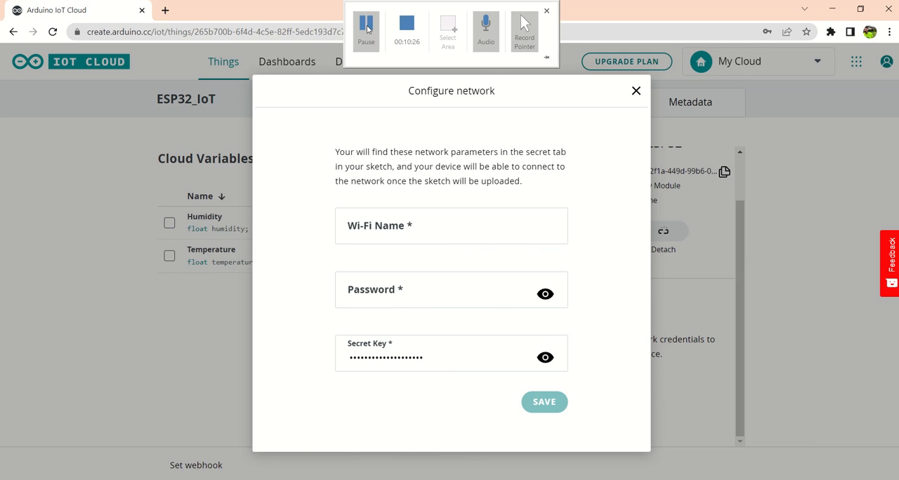
pyautogui.click(368, 28)
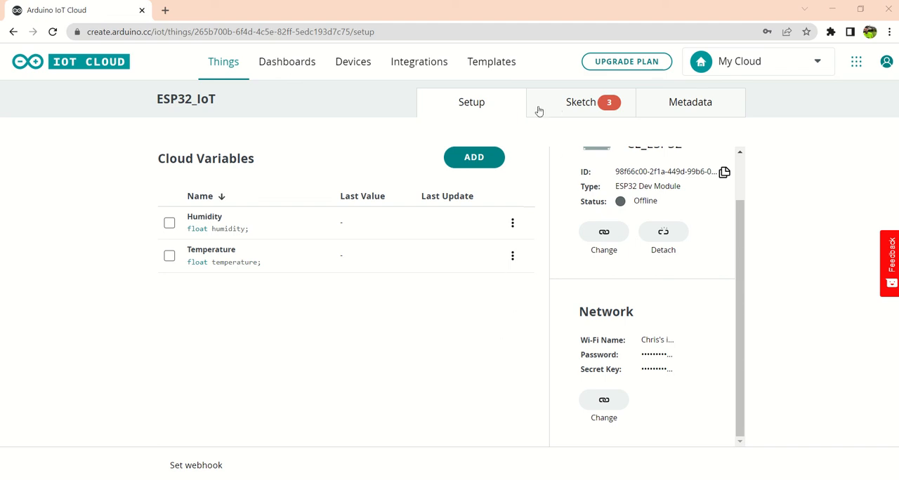
# Step: Open the ESP32_IoT sketch and examine its generated code, from the variables description through the setup and loop functions
pyautogui.click(568, 105)
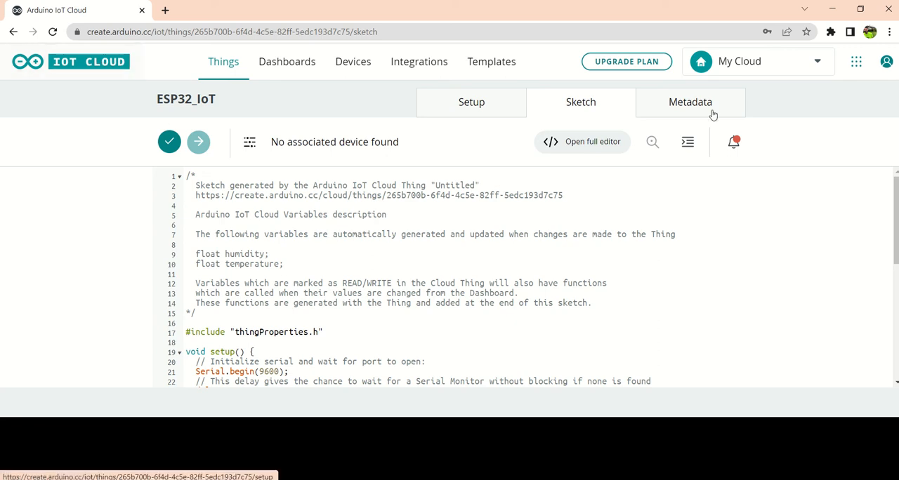
pyautogui.click(864, 63)
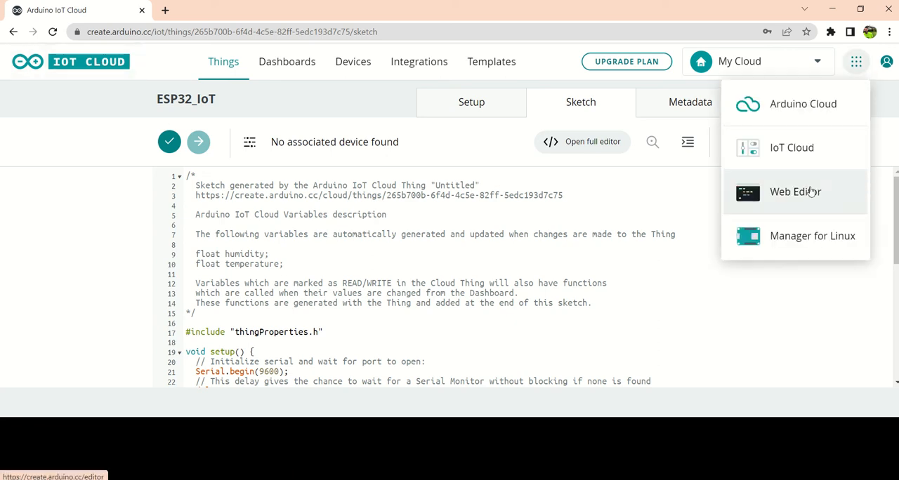
pyautogui.click(580, 157)
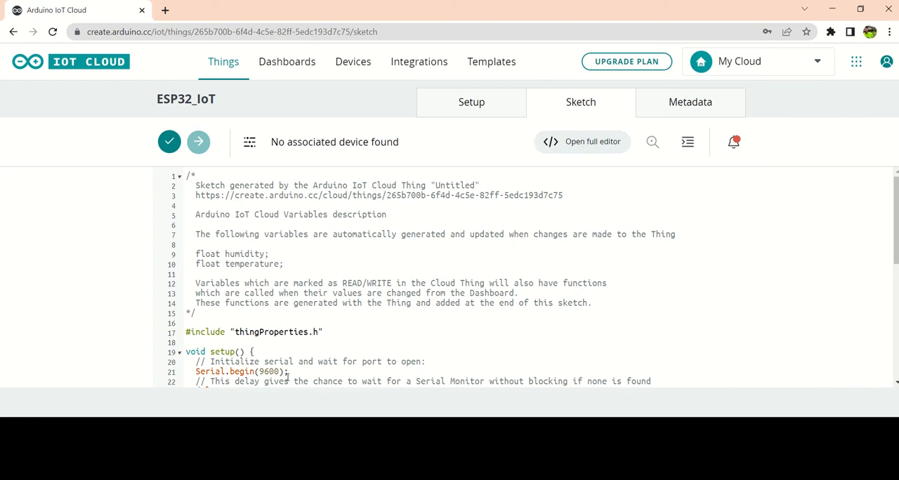
pyautogui.moveTo(283, 424); pyautogui.dragTo(283, 437)
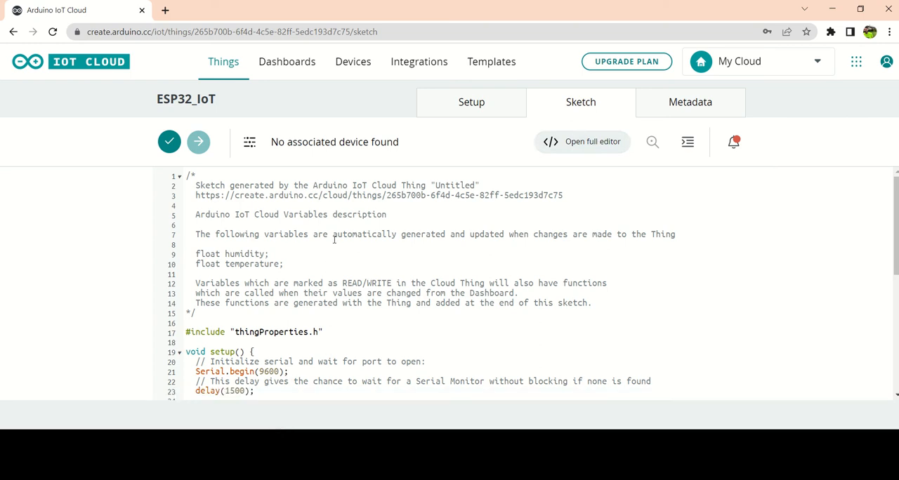
pyautogui.scroll(-2, 329, 232)
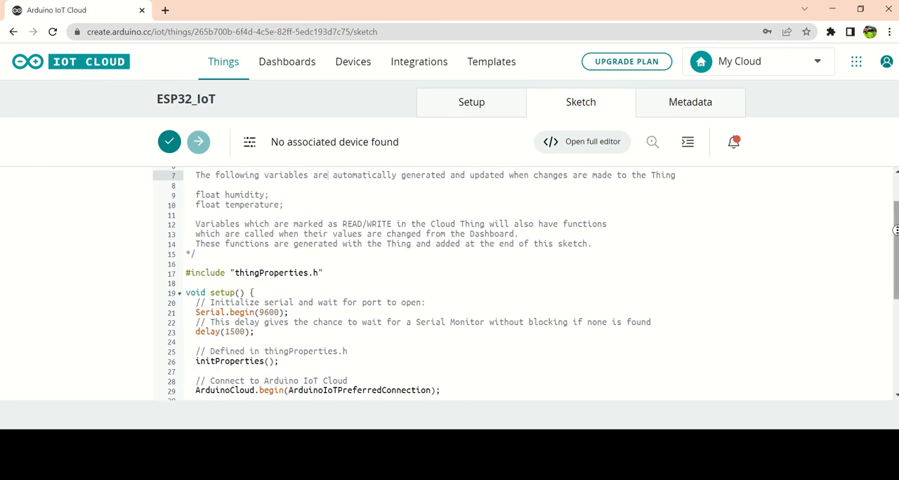
pyautogui.moveTo(894, 237)
pyautogui.mouseDown()
pyautogui.moveTo(894, 323)
pyautogui.moveTo(894, 233)
pyautogui.mouseUp()
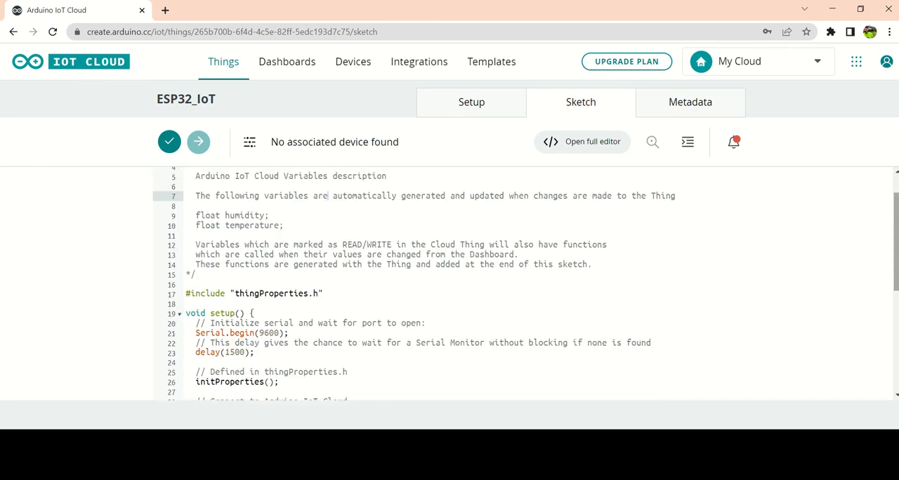
pyautogui.click(386, 254)
pyautogui.scroll(-3, 250, 301)
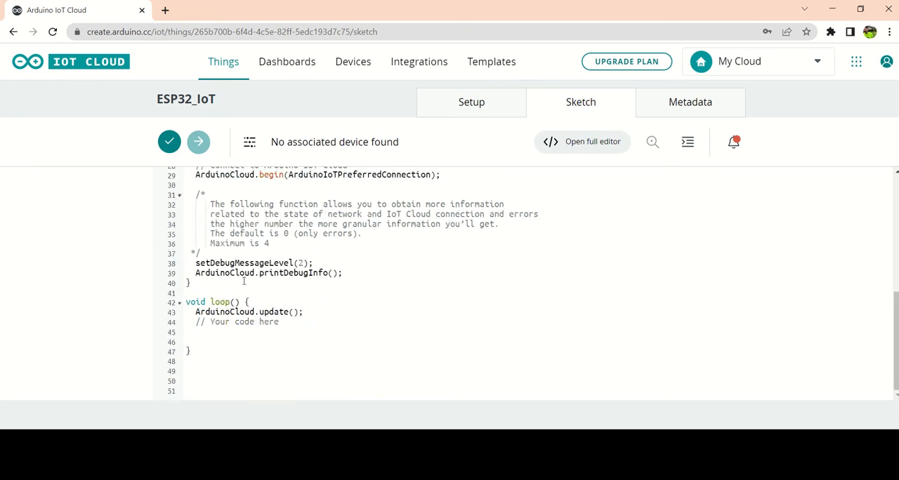
pyautogui.scroll(3, 247, 281)
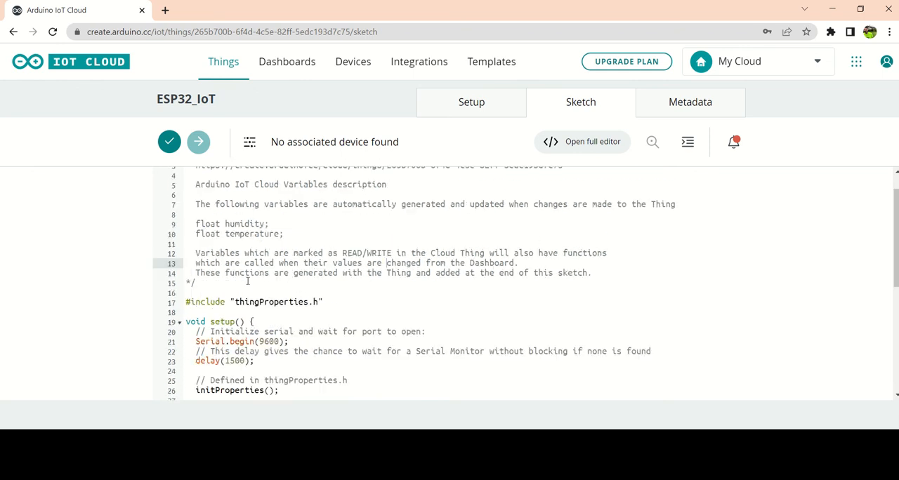
pyautogui.scroll(1, 247, 265)
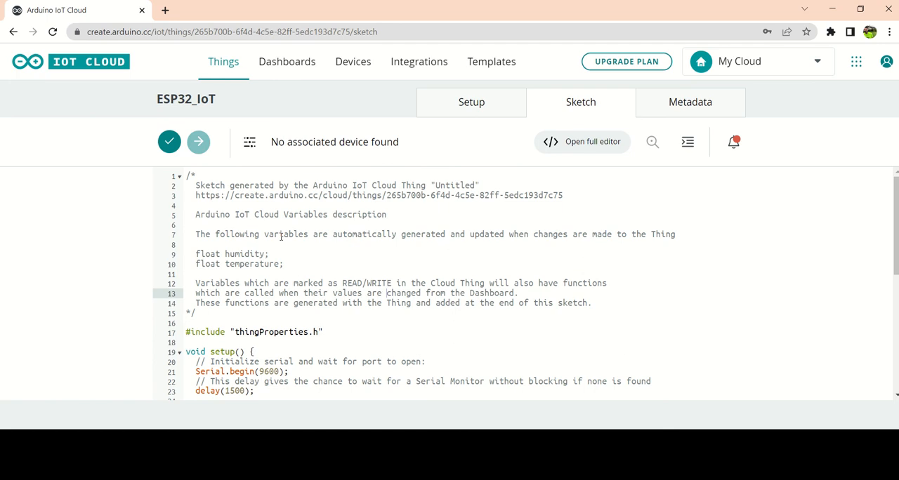
# Step: Highlight the comment listing the humidity and temperature variables in the sketch and return to the Thing's setup
pyautogui.moveTo(184, 234); pyautogui.dragTo(298, 262)
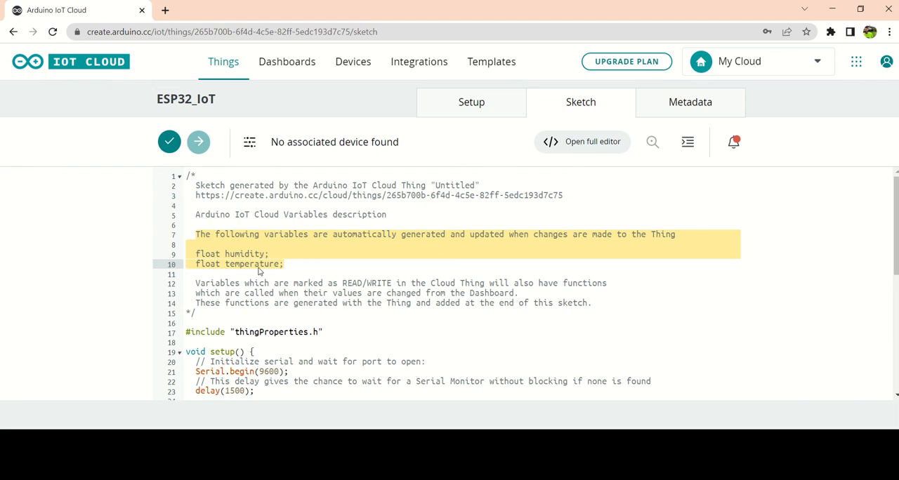
pyautogui.click(467, 99)
pyautogui.moveTo(427, 2)
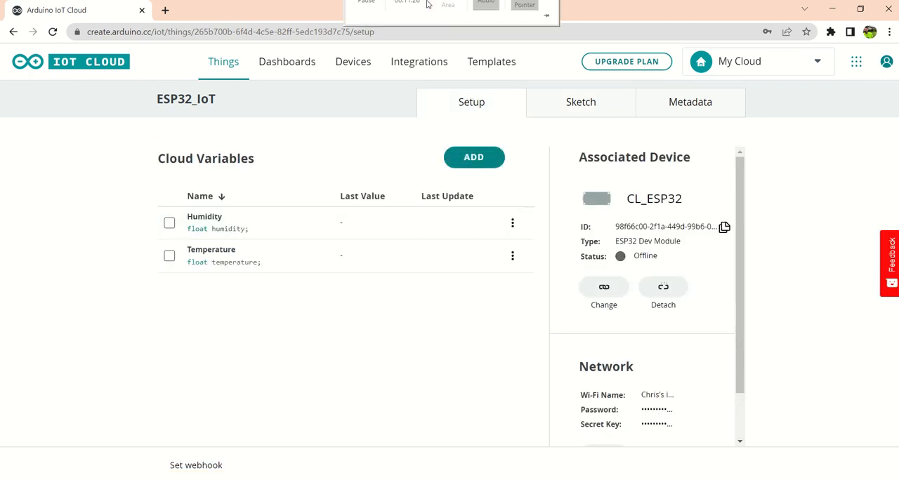